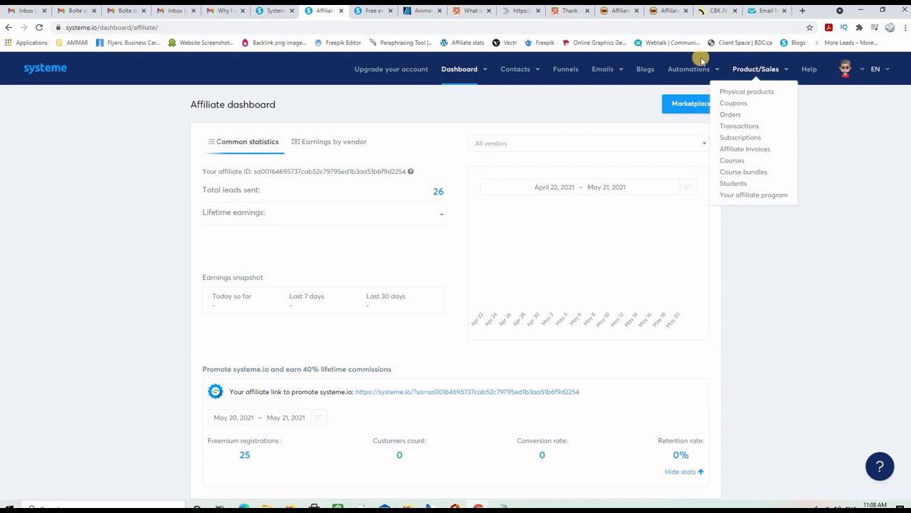
{"action": "mouse_move", "coordinate": [604, 70]}
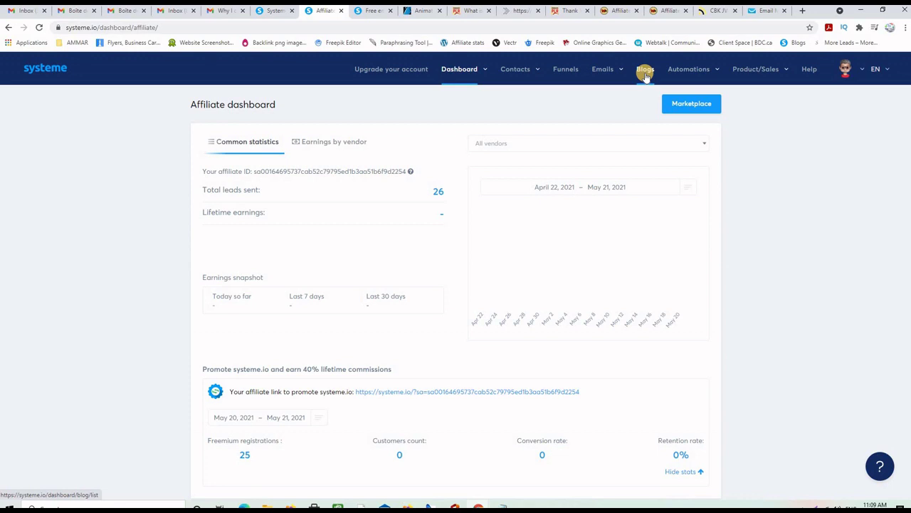
{"action": "mouse_move", "coordinate": [682, 68]}
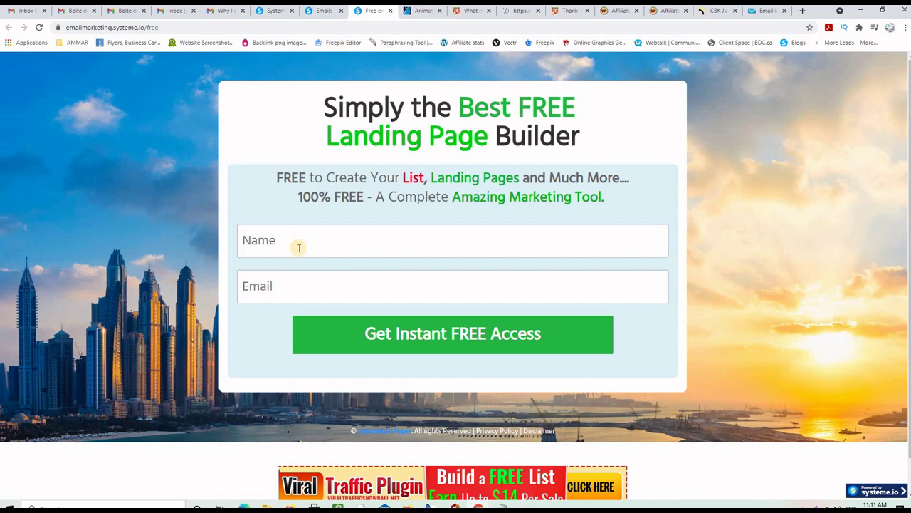
Switch to the systeme.io account settings and open the mailing settings
{"action": "key", "text": "ctrl+shift+Tab"}
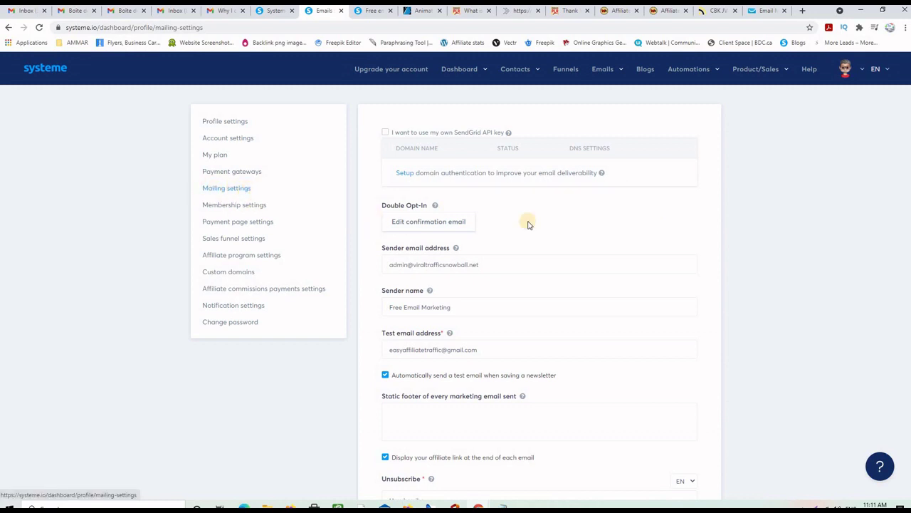
{"action": "left_click", "coordinate": [846, 69]}
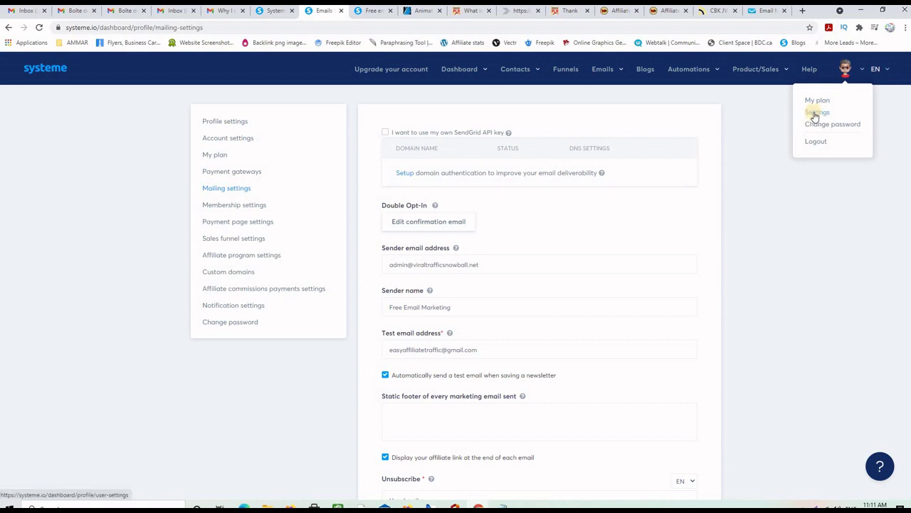
{"action": "left_click", "coordinate": [223, 190]}
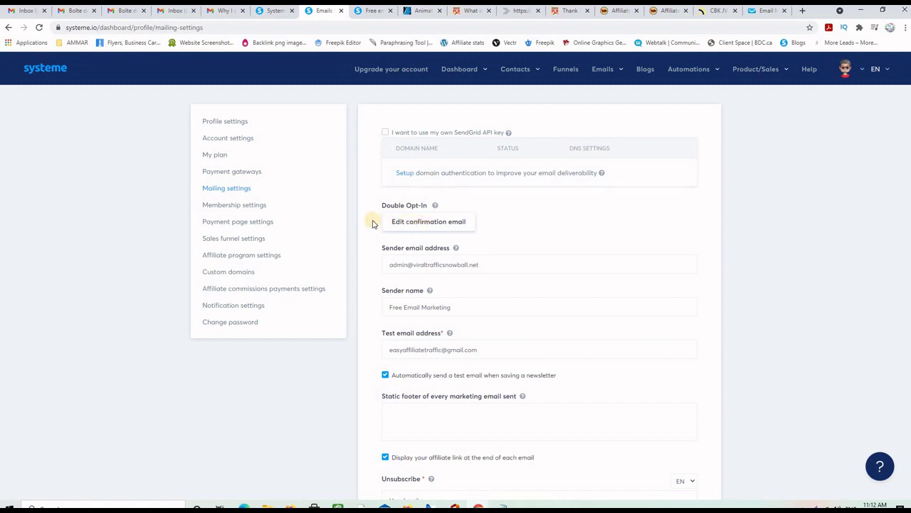
Open the double opt-in confirmation email, review its confirmation link placeholder, sender name and remaining options, and close it
{"action": "left_click", "coordinate": [403, 222]}
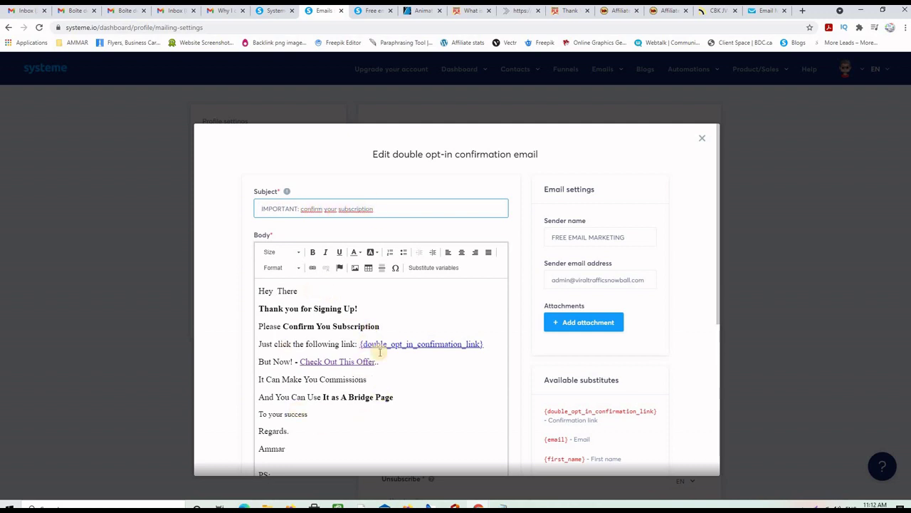
{"action": "left_click_drag", "start_coordinate": [487, 344], "coordinate": [357, 343]}
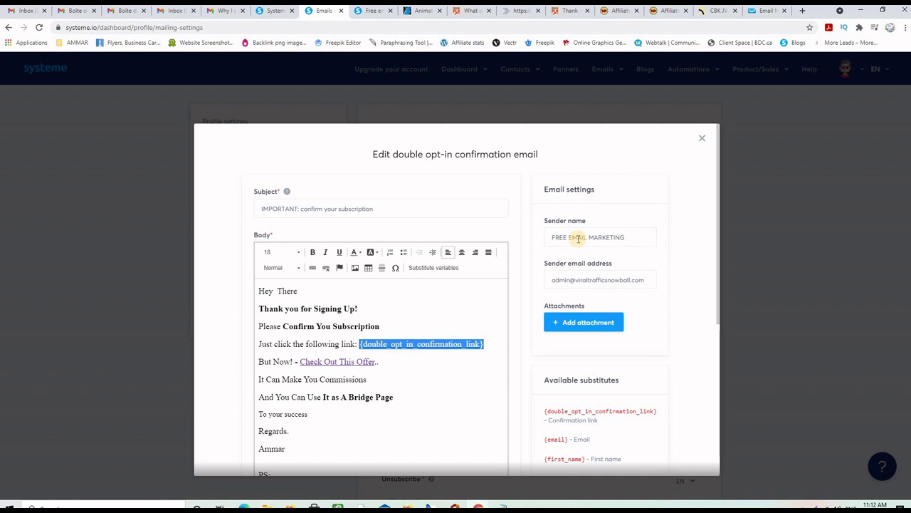
{"action": "left_click_drag", "start_coordinate": [626, 237], "coordinate": [547, 236]}
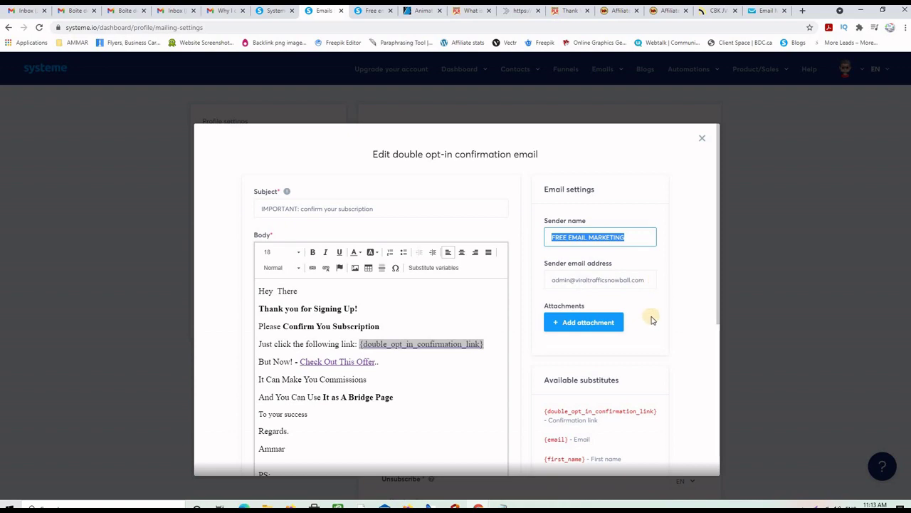
{"action": "scroll", "coordinate": [645, 321], "scroll_direction": "down", "scroll_amount": 3}
{"action": "scroll", "coordinate": [641, 356], "scroll_direction": "up", "scroll_amount": 1}
{"action": "scroll", "coordinate": [634, 385], "scroll_direction": "down", "scroll_amount": 1}
{"action": "left_click", "coordinate": [625, 443]}
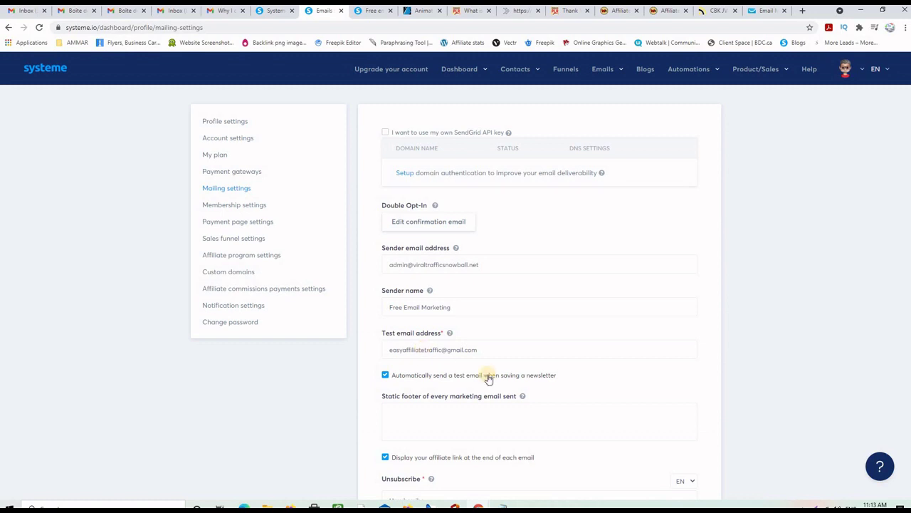
Go to the email campaigns, open the Email marketing campaign and start adding an email
{"action": "scroll", "coordinate": [617, 354], "scroll_direction": "down", "scroll_amount": 2}
{"action": "scroll", "coordinate": [456, 317], "scroll_direction": "up", "scroll_amount": 2}
{"action": "left_click", "coordinate": [603, 69]}
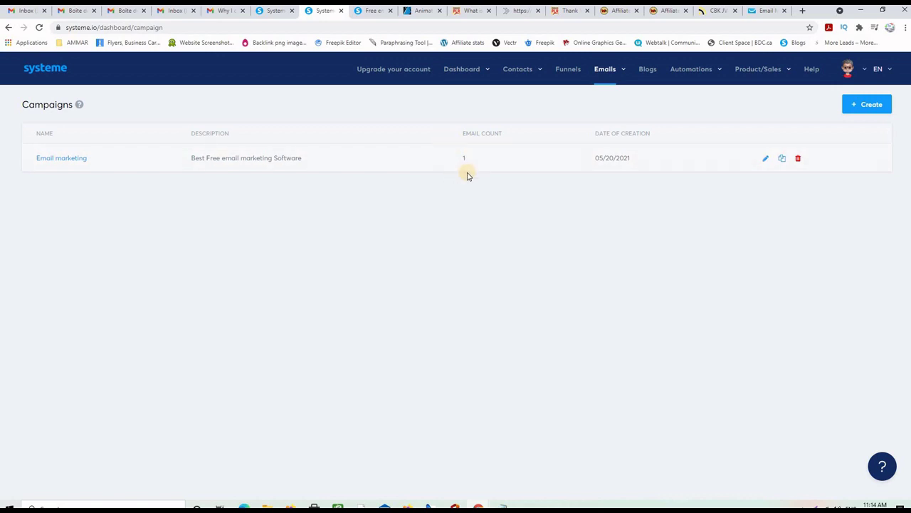
{"action": "left_click", "coordinate": [58, 158]}
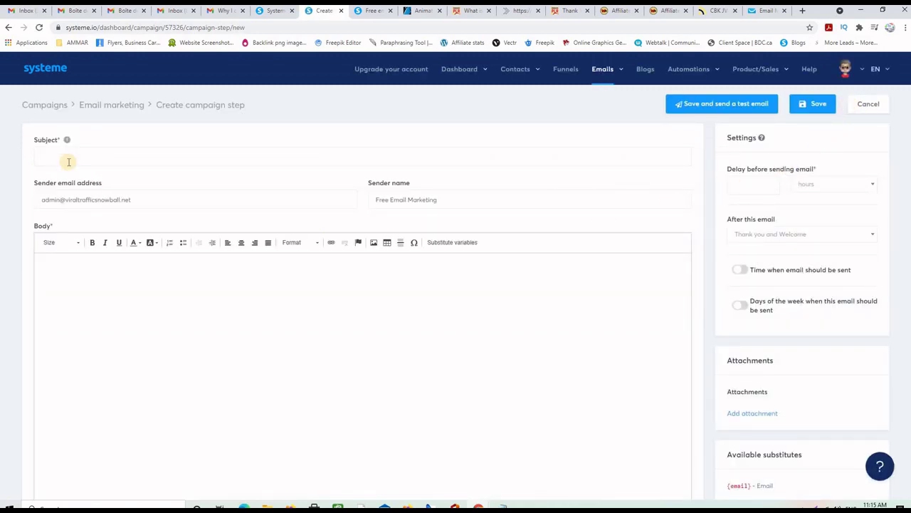
Copy the solo ad's subject line from the snowball page into the new email's subject as "Get Your FREE Viral Traffic Snowball >"
{"action": "left_click", "coordinate": [518, 10]}
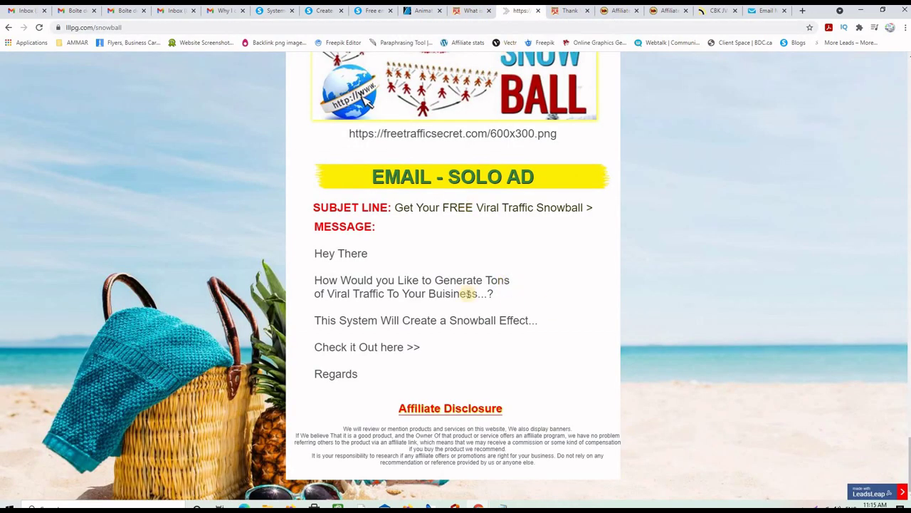
{"action": "left_click_drag", "start_coordinate": [397, 207], "coordinate": [609, 210]}
{"action": "key", "text": "ctrl+c"}
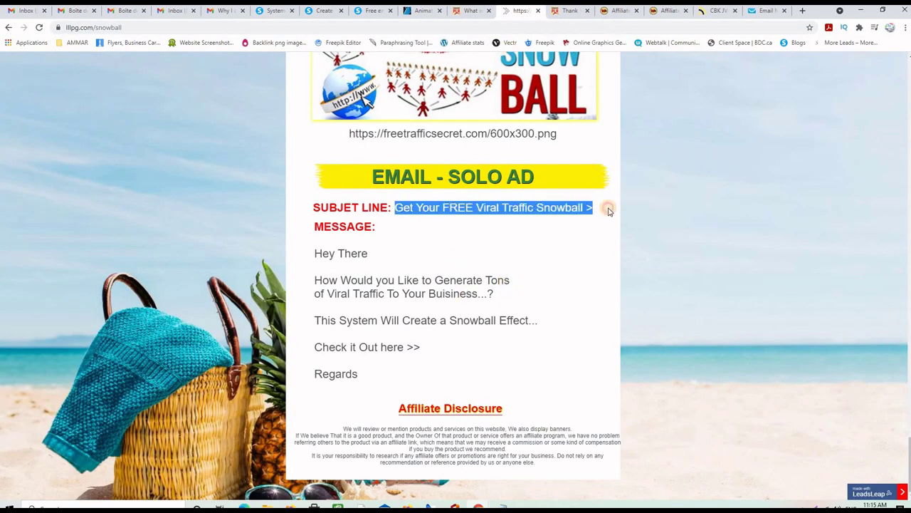
{"action": "left_click", "coordinate": [371, 11]}
{"action": "left_click", "coordinate": [324, 11]}
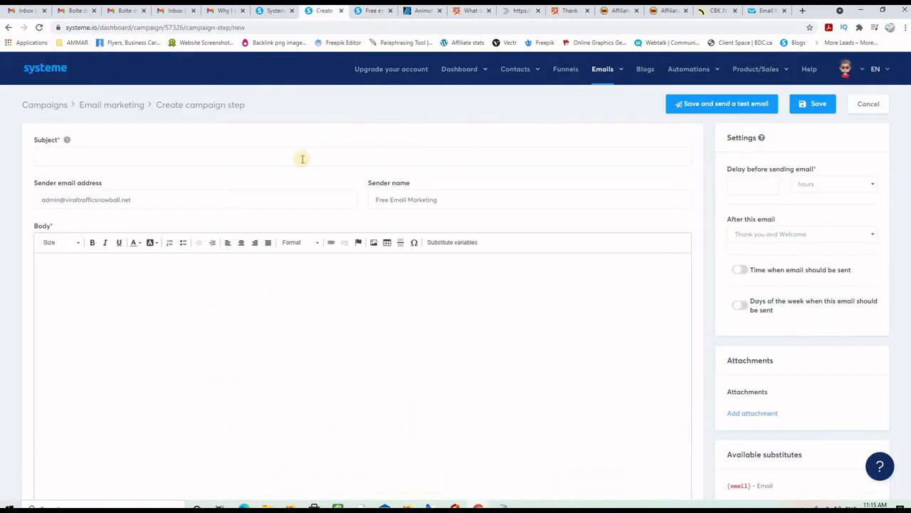
{"action": "left_click", "coordinate": [149, 155]}
{"action": "key", "text": "ctrl+v"}
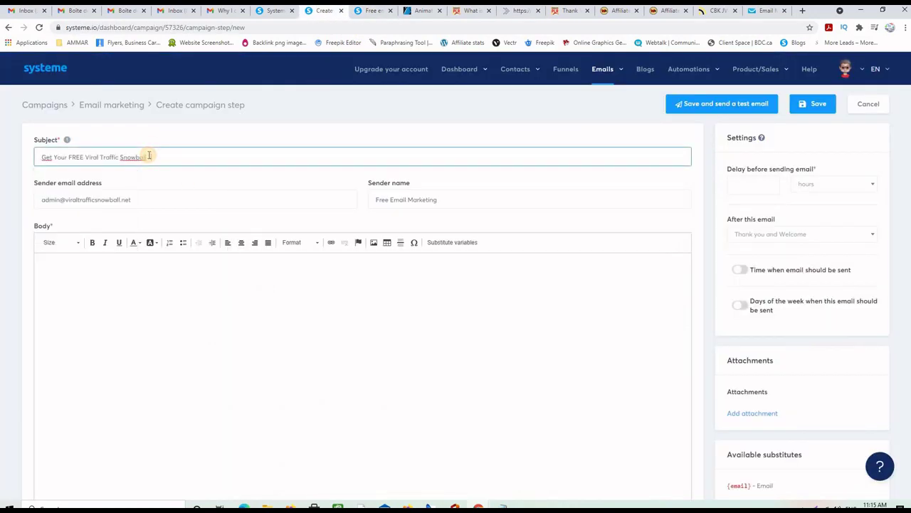
{"action": "type", "text": ">"}
Copy the solo ad message, from "Hey There" through "Regards", from the snowball page into the email body
{"action": "left_click", "coordinate": [146, 270]}
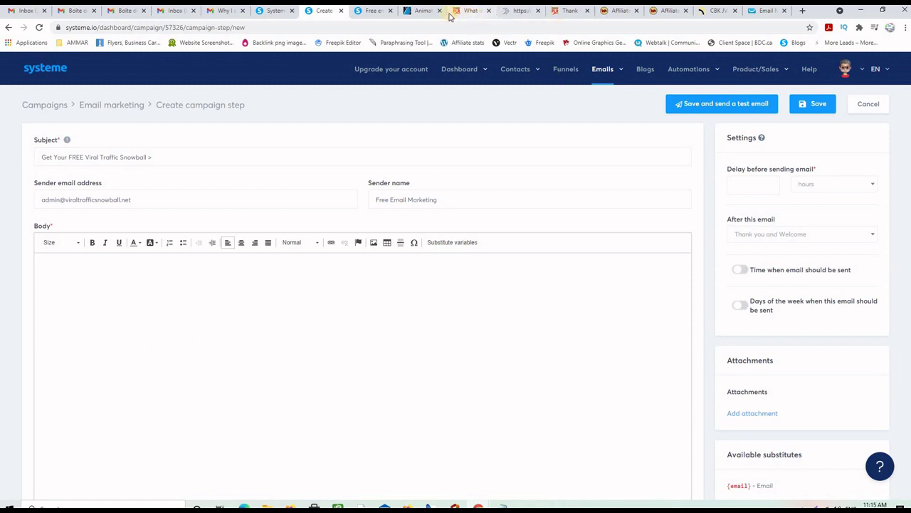
{"action": "left_click", "coordinate": [517, 10]}
{"action": "left_click_drag", "start_coordinate": [315, 253], "coordinate": [443, 379]}
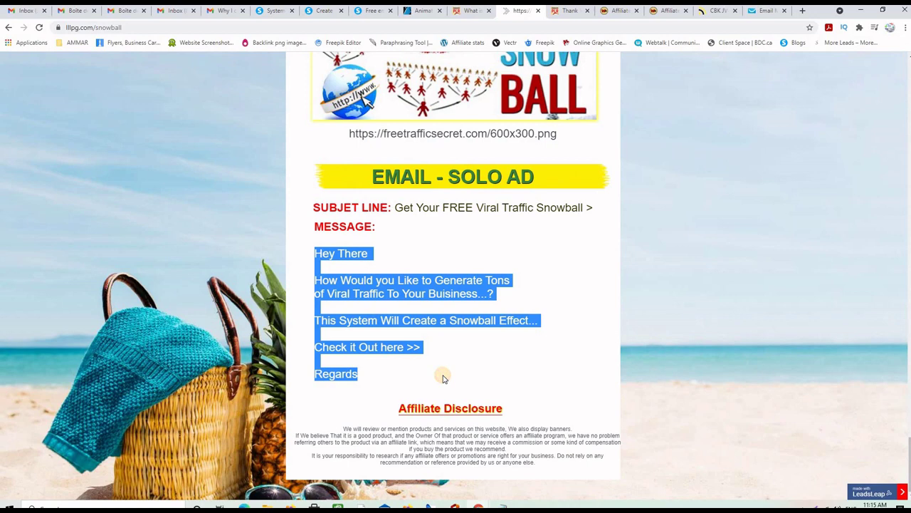
{"action": "left_click", "coordinate": [320, 11]}
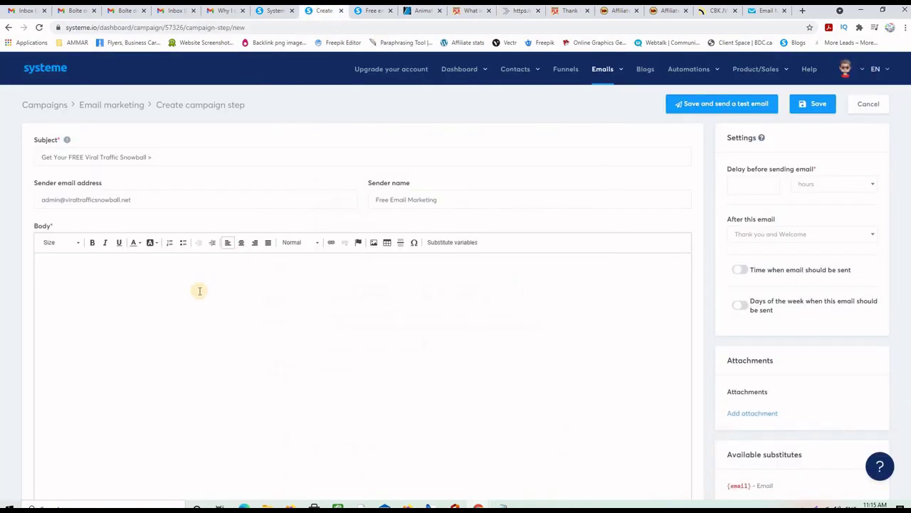
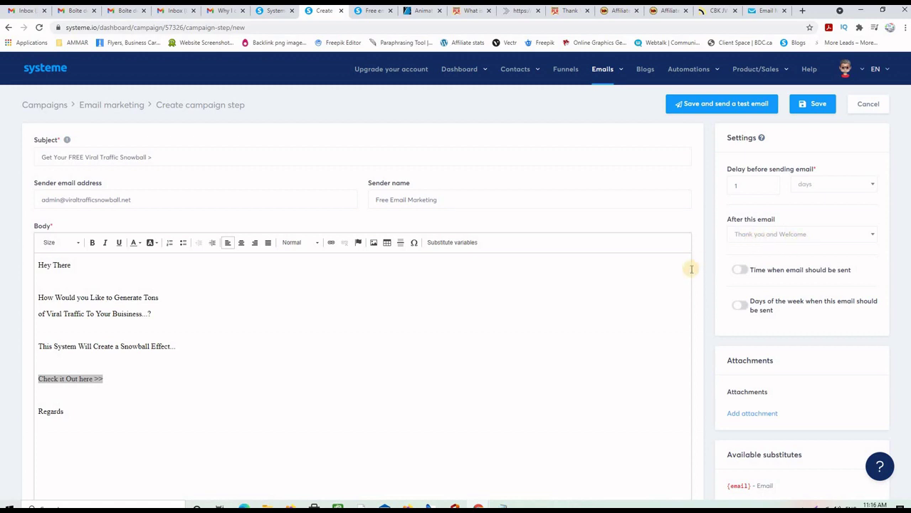
Save the Viral Traffic Snowball email in the campaign with a sending delay of 1 day
{"action": "scroll", "coordinate": [824, 331], "scroll_direction": "down", "scroll_amount": 3}
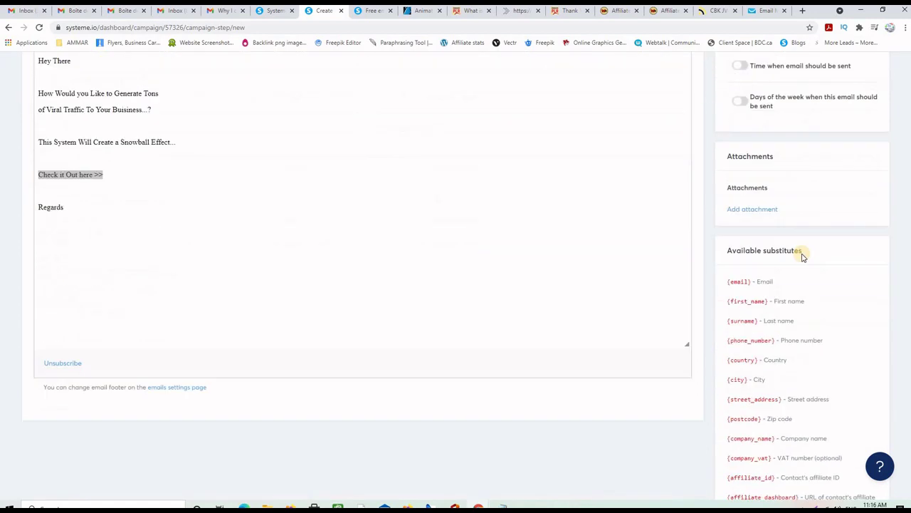
{"action": "scroll", "coordinate": [772, 315], "scroll_direction": "up", "scroll_amount": 3}
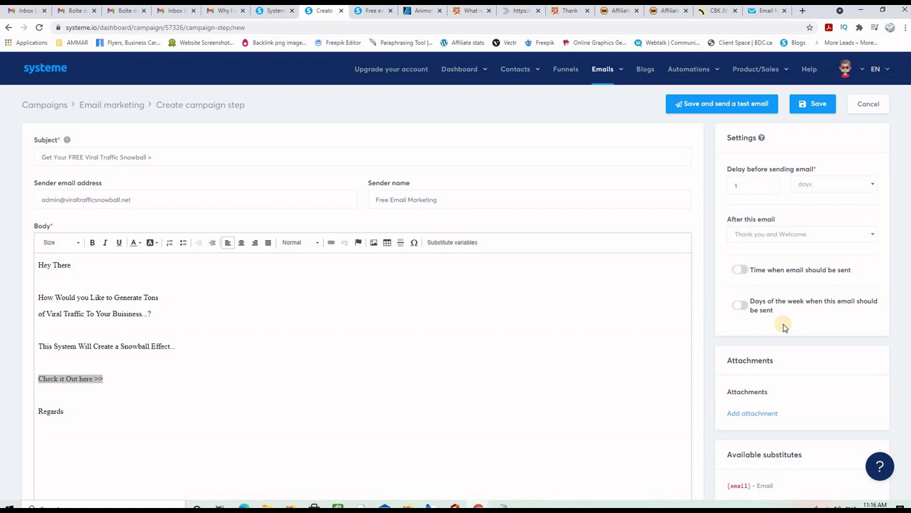
{"action": "left_click", "coordinate": [818, 107]}
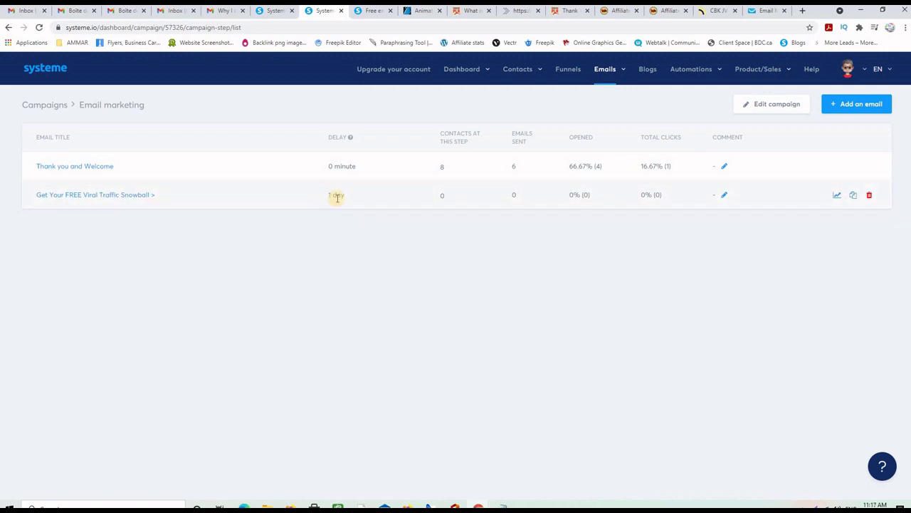
{"action": "left_click", "coordinate": [874, 105]}
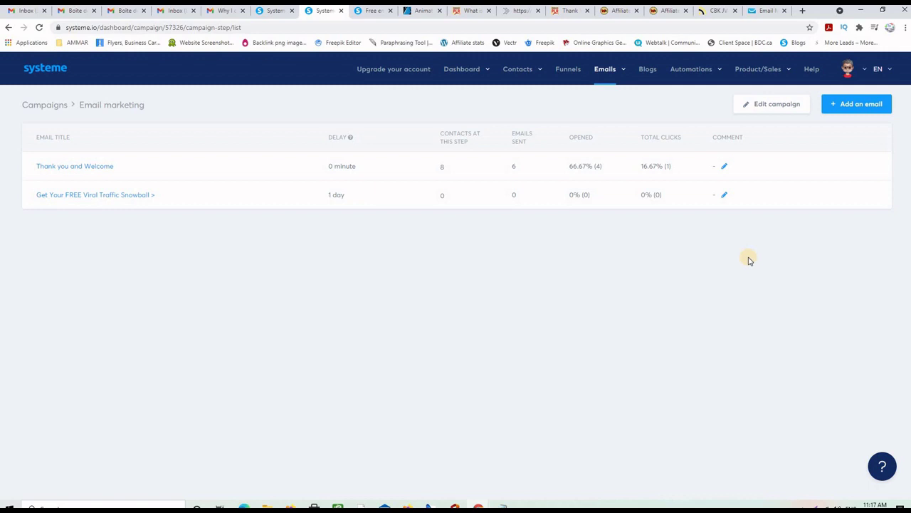
Create a new email campaign named "Viral Traffic" without a description
{"action": "left_click", "coordinate": [602, 71]}
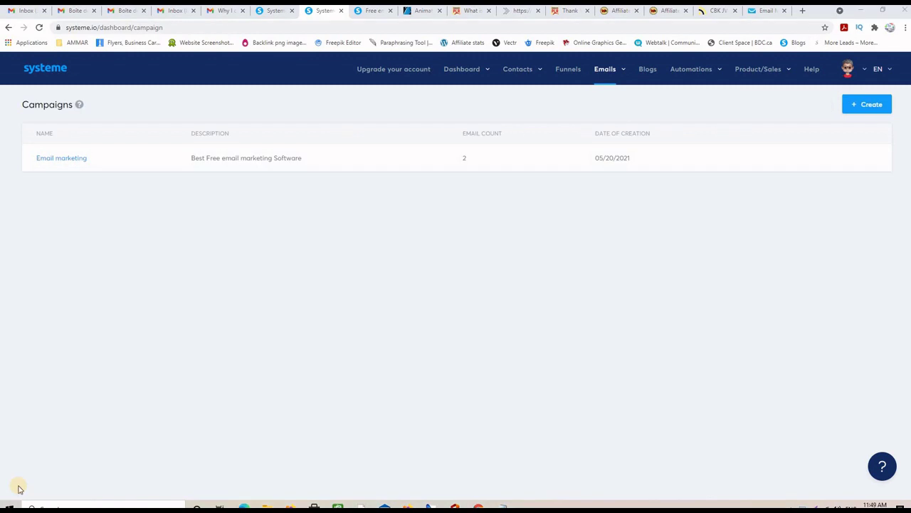
{"action": "mouse_move", "coordinate": [603, 69]}
{"action": "left_click", "coordinate": [872, 109]}
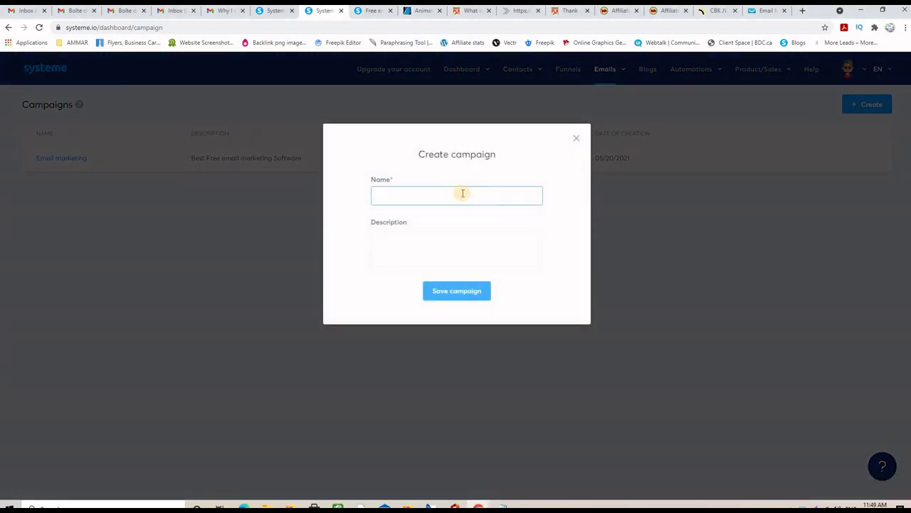
{"action": "left_click", "coordinate": [433, 193]}
{"action": "left_click", "coordinate": [434, 194]}
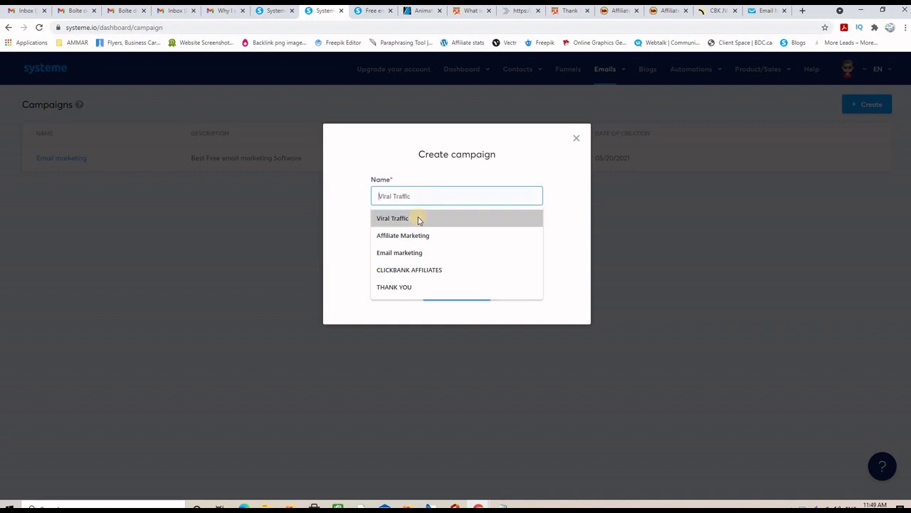
{"action": "left_click", "coordinate": [417, 218]}
{"action": "left_click", "coordinate": [456, 293]}
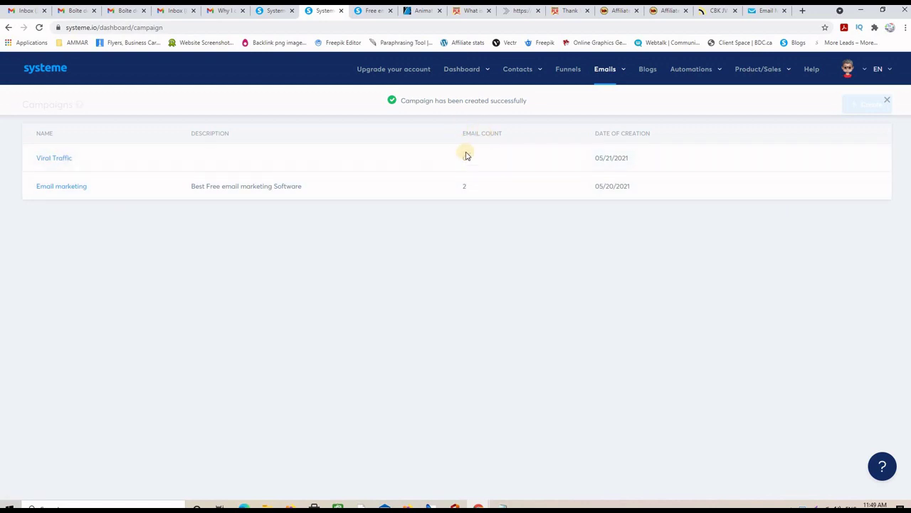
Add an email to the Viral Traffic campaign with the subject "Thank you and Welcome"
{"action": "left_click", "coordinate": [51, 160]}
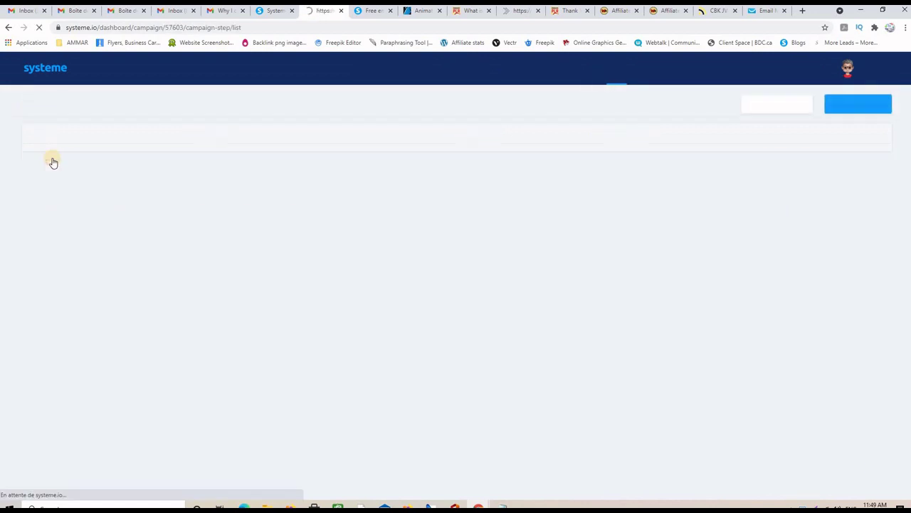
{"action": "left_click", "coordinate": [858, 105]}
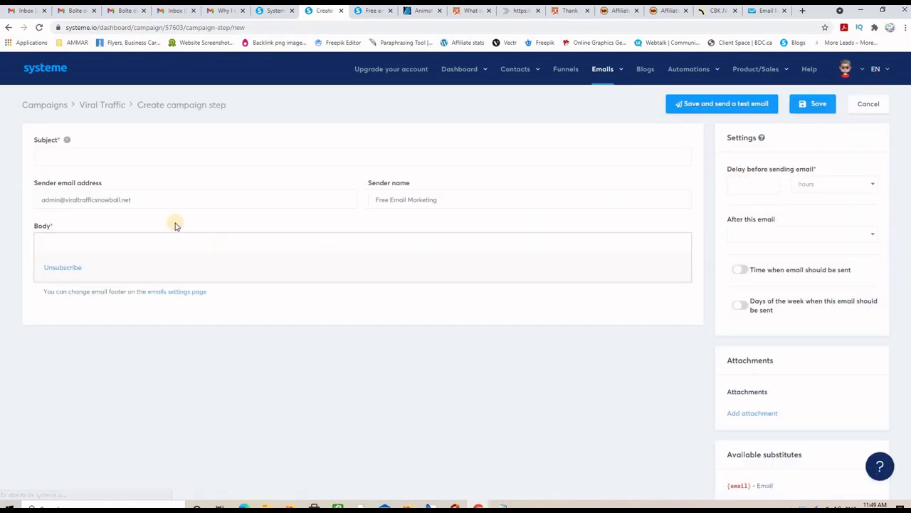
{"action": "left_click", "coordinate": [114, 156]}
{"action": "type", "text": "TH"}
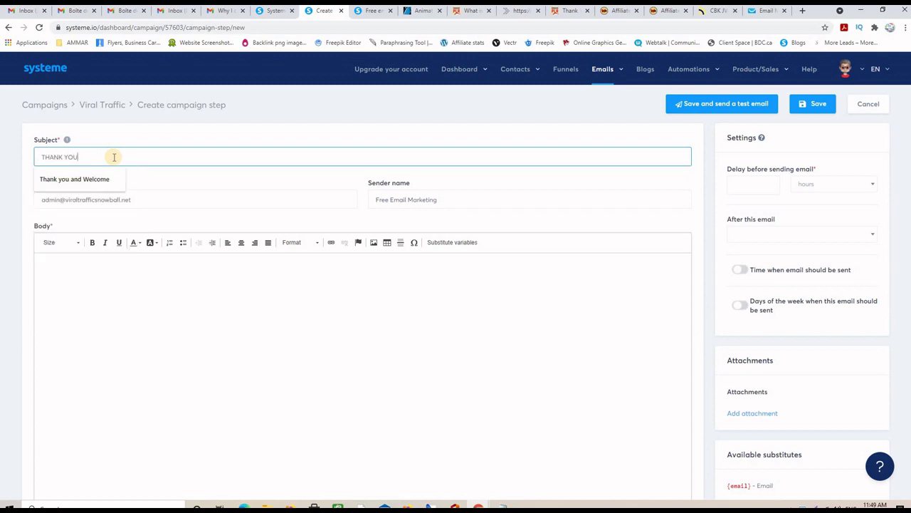
{"action": "type", "text": "ANK YOU"}
{"action": "left_click", "coordinate": [101, 179]}
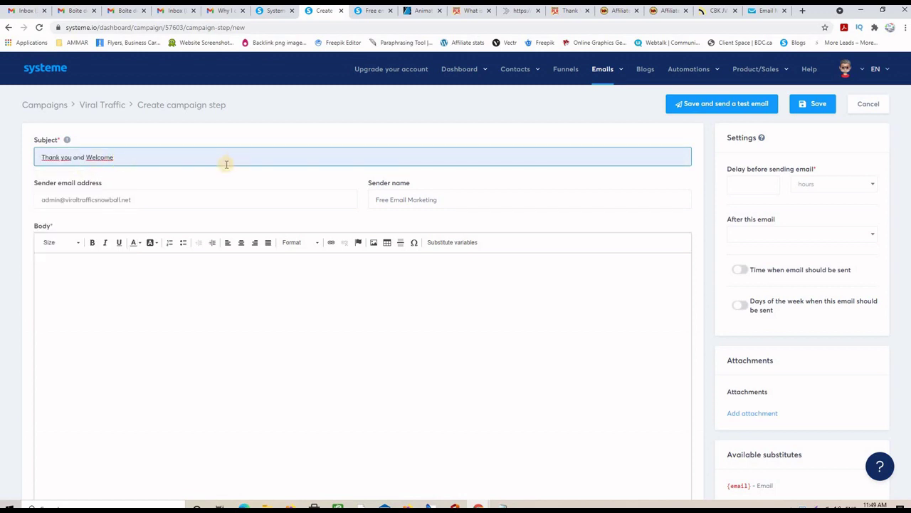
Set the delay before sending the welcome email to 0 days
{"action": "left_click", "coordinate": [123, 267]}
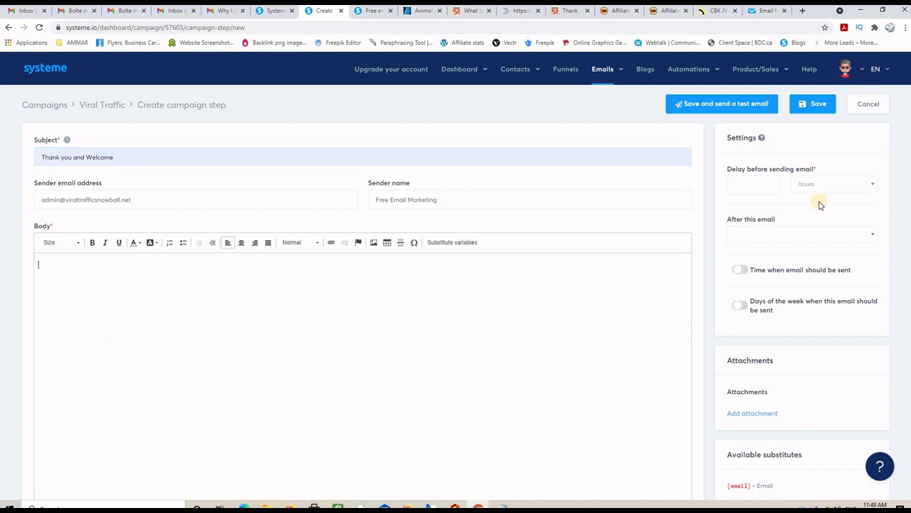
{"action": "left_click", "coordinate": [747, 186]}
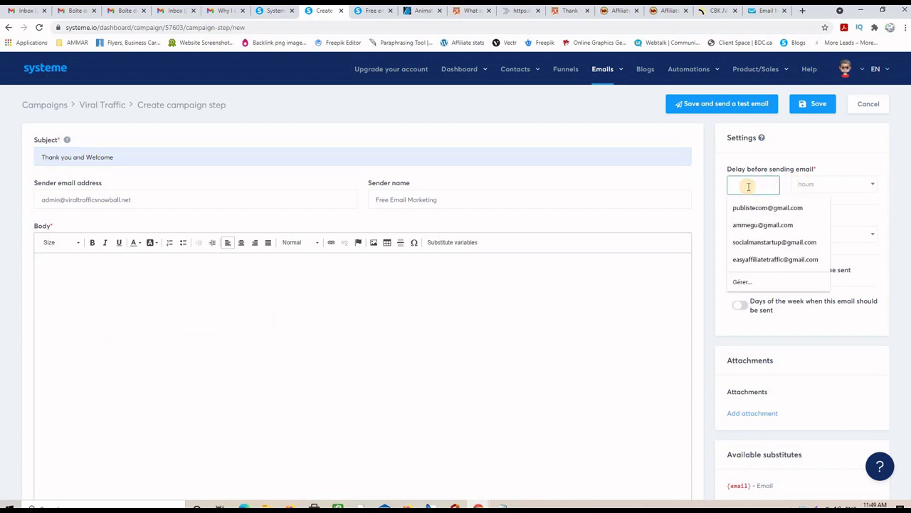
{"action": "type", "text": "0"}
{"action": "left_click", "coordinate": [833, 186]}
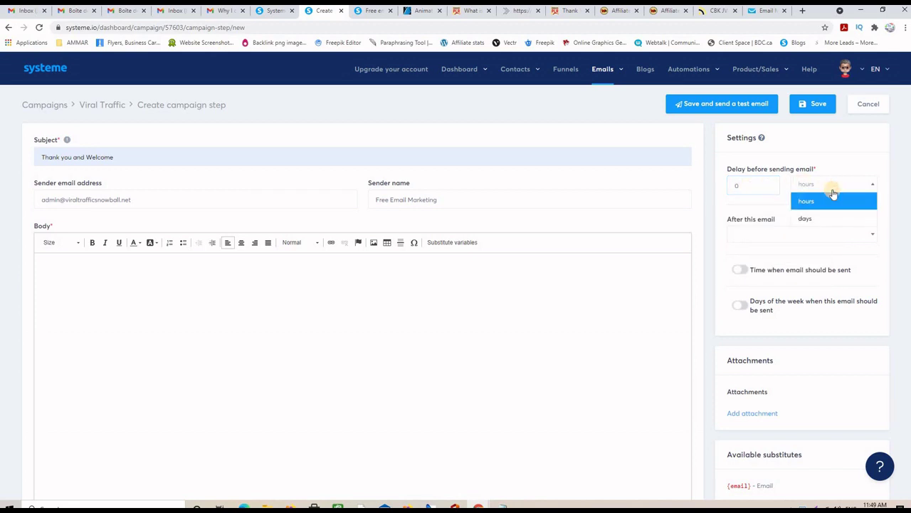
{"action": "left_click", "coordinate": [808, 218]}
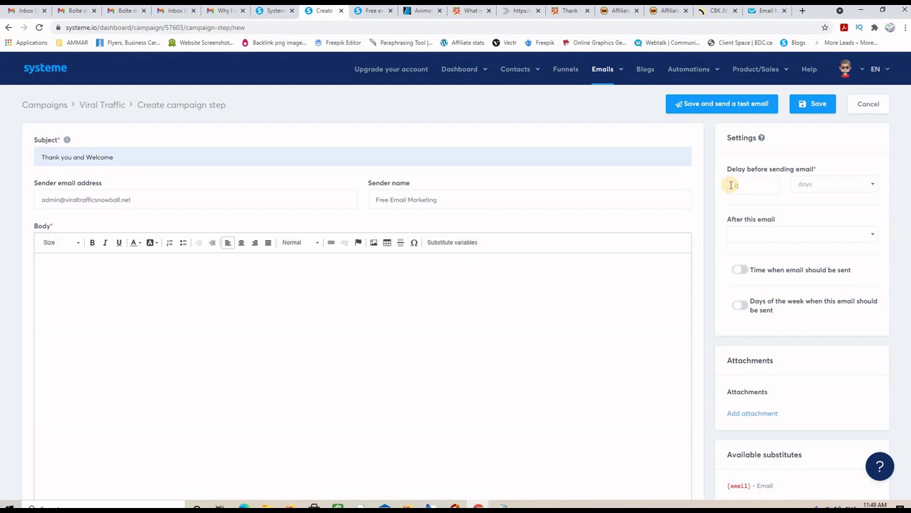
Copy the solo ad message, from "Hey There" to "Regards", from the lllpg.com/snowball page
{"action": "left_click", "coordinate": [815, 106]}
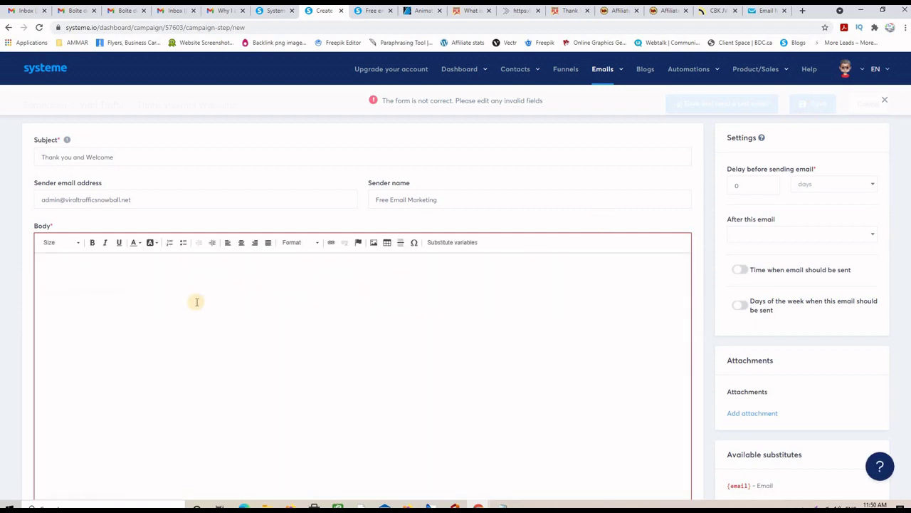
{"action": "left_click", "coordinate": [214, 284]}
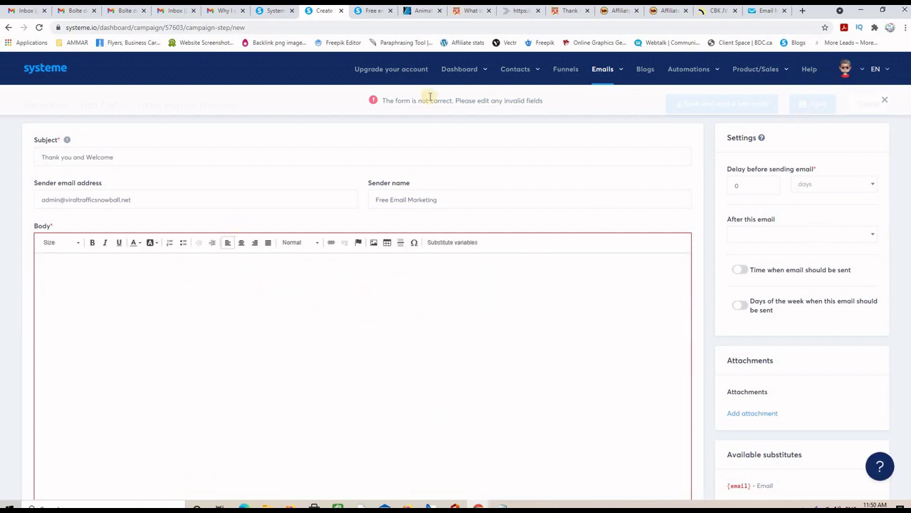
{"action": "left_click", "coordinate": [425, 12]}
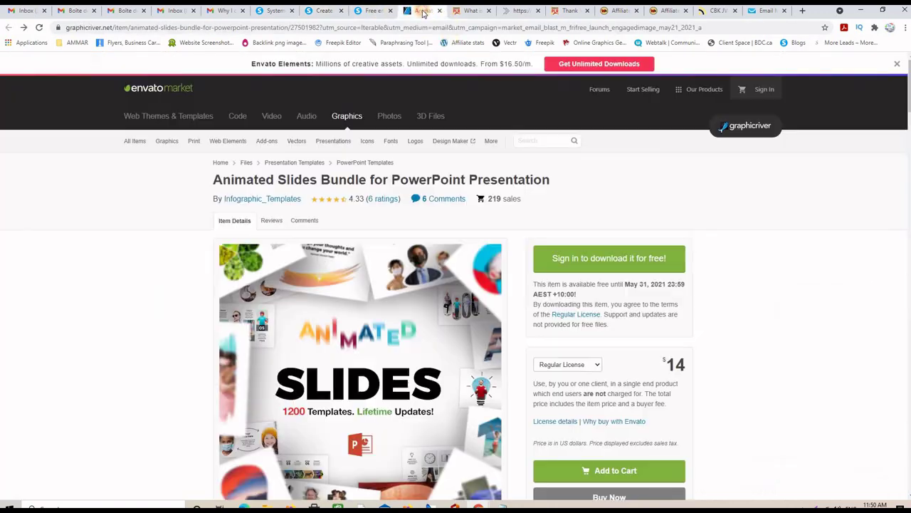
{"action": "left_click", "coordinate": [471, 12]}
{"action": "left_click", "coordinate": [518, 10]}
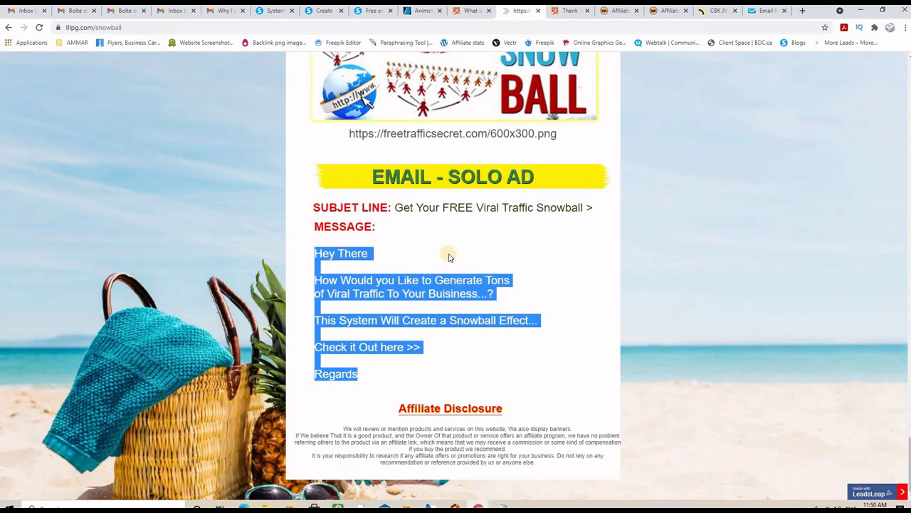
{"action": "right_click", "coordinate": [423, 284]}
{"action": "left_click", "coordinate": [433, 292]}
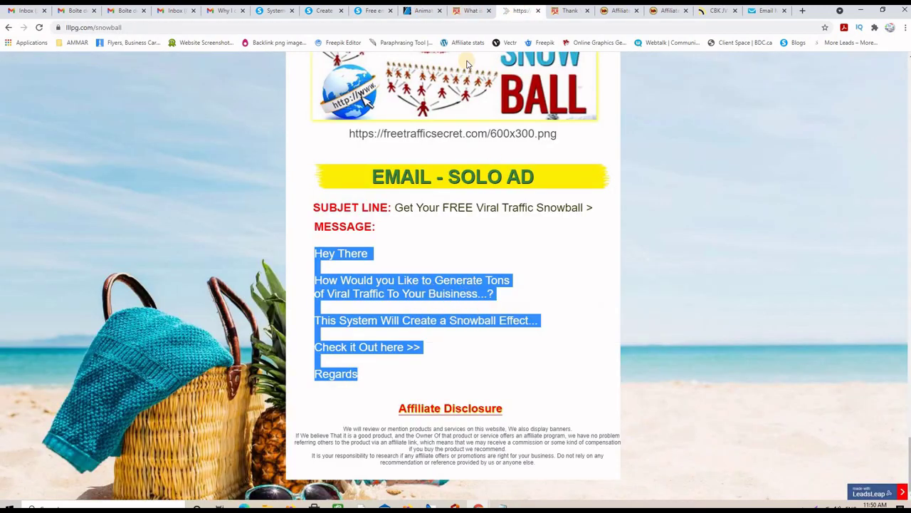
Paste the copied solo ad message into the body of the "Thank you and Welcome" email and save the email
{"action": "left_click", "coordinate": [334, 13]}
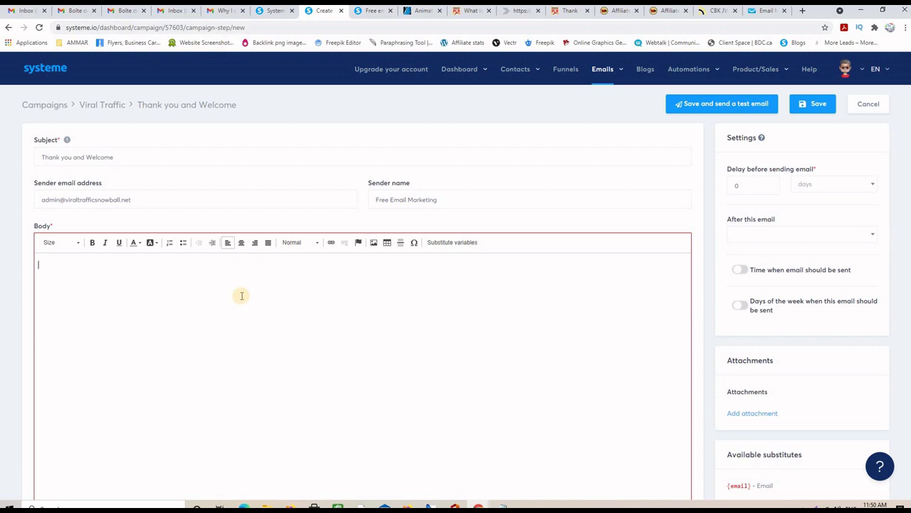
{"action": "type", "text": "Hey There  How Would you Like to Generate Tons of Viral Traffic To Your Buisiness...?  This System Will Create a Snowball Effect...  Check it Out here >>  Regards"}
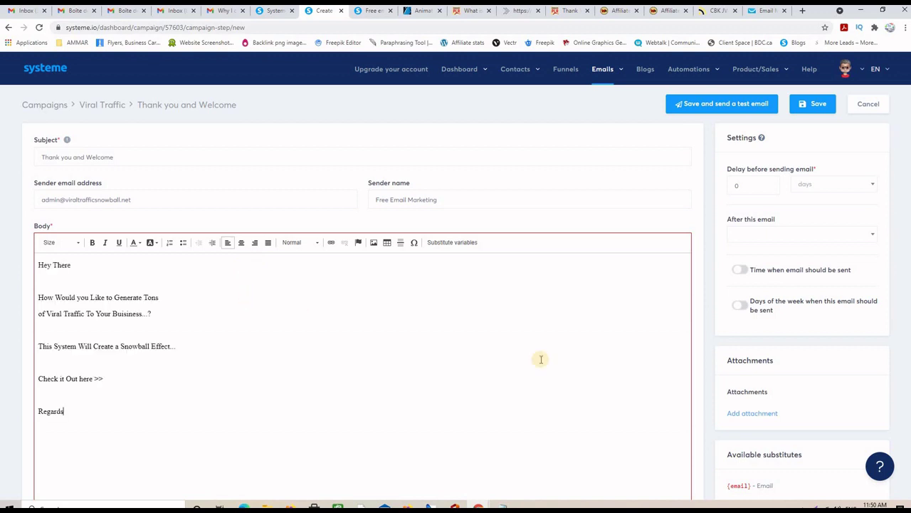
{"action": "left_click", "coordinate": [818, 107]}
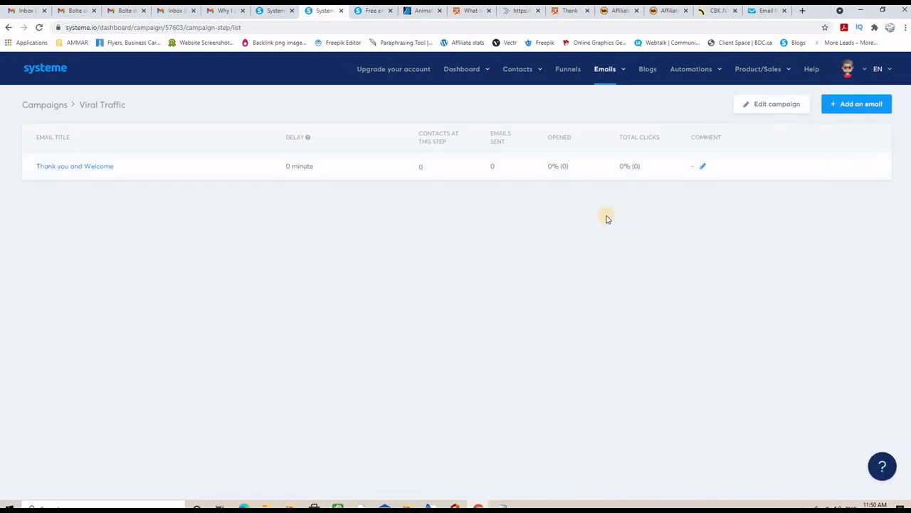
Start another email in the Viral Traffic campaign with a sending delay of 2 days after the welcome email
{"action": "left_click", "coordinate": [858, 106]}
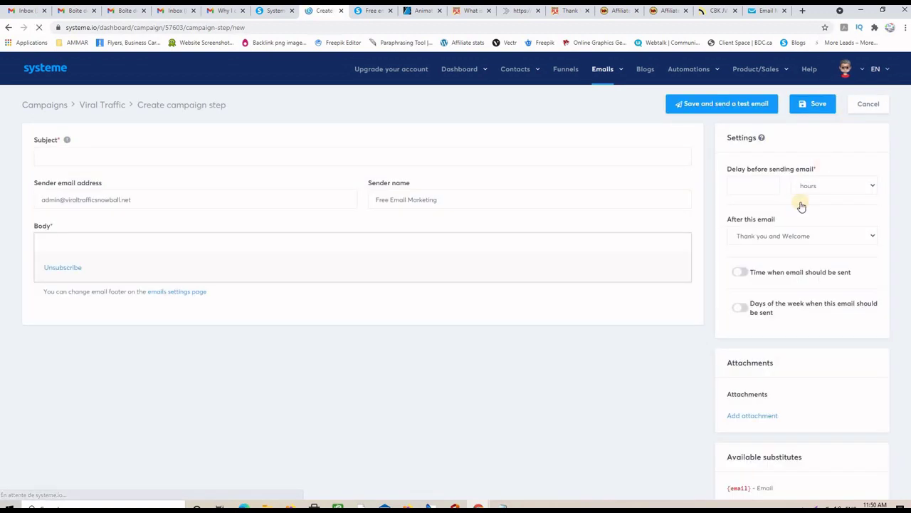
{"action": "left_click", "coordinate": [747, 185]}
{"action": "type", "text": "2"}
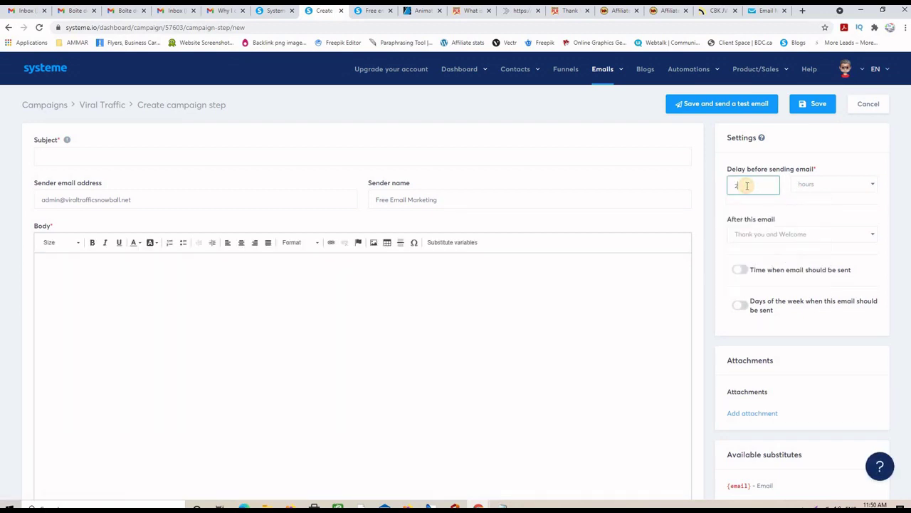
{"action": "left_click", "coordinate": [828, 185]}
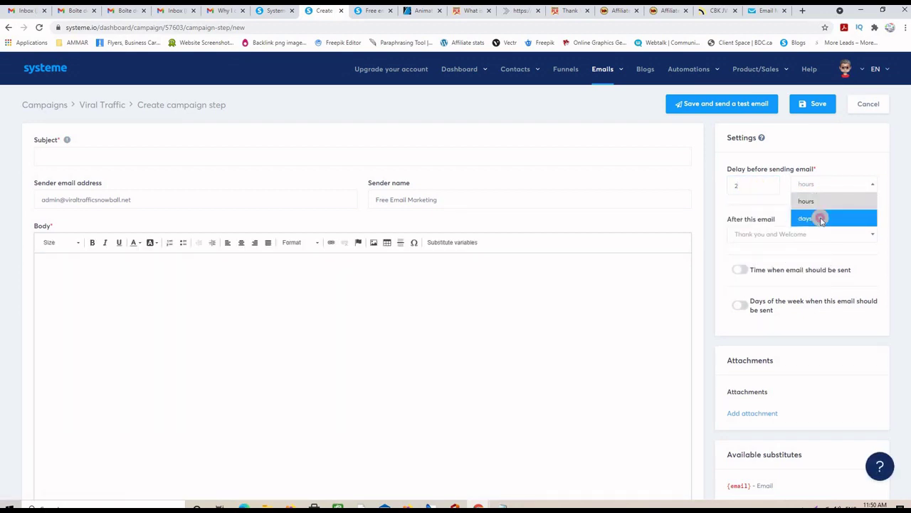
{"action": "left_click", "coordinate": [819, 215]}
{"action": "left_click", "coordinate": [95, 152]}
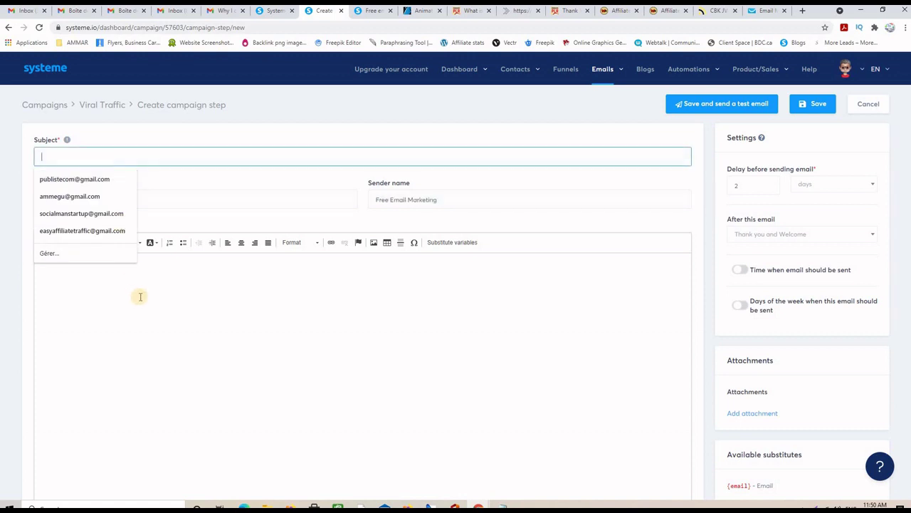
{"action": "left_click", "coordinate": [139, 296]}
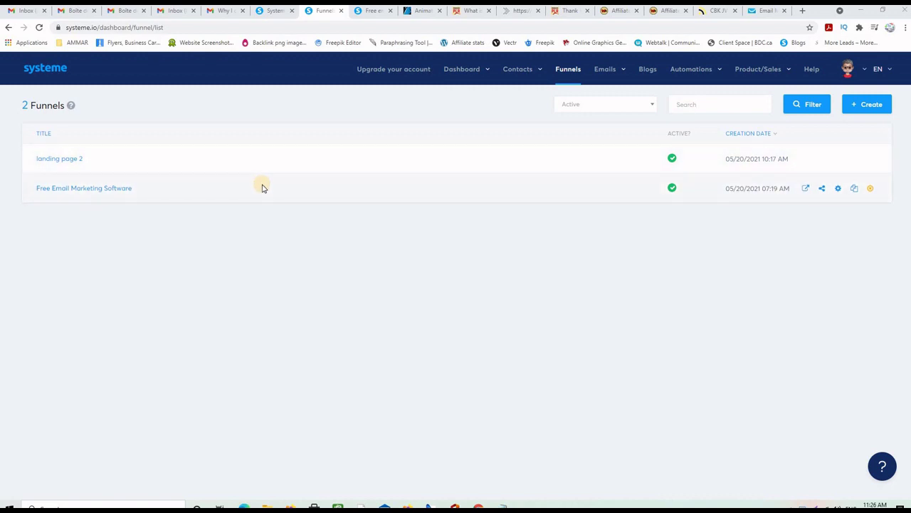
Open the Free Email Marketing Software funnel and preview its squeeze page
{"action": "left_click", "coordinate": [110, 190]}
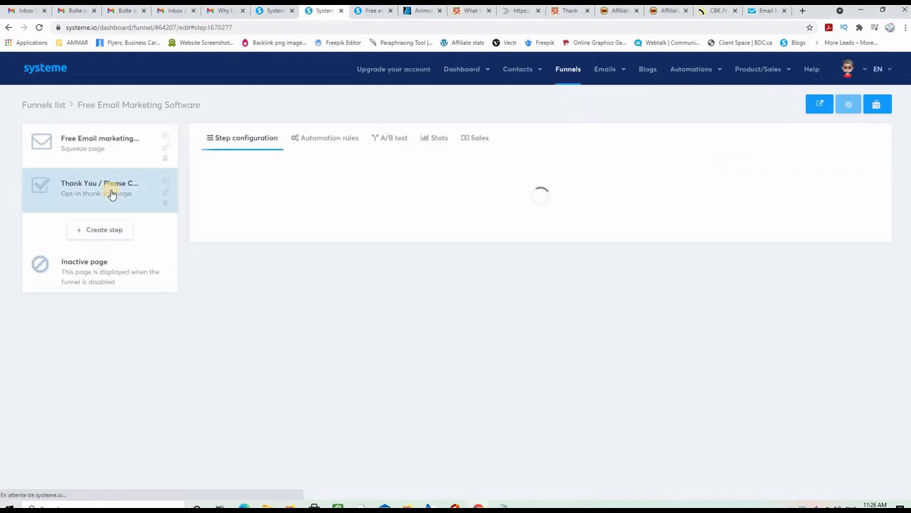
{"action": "left_click", "coordinate": [94, 155]}
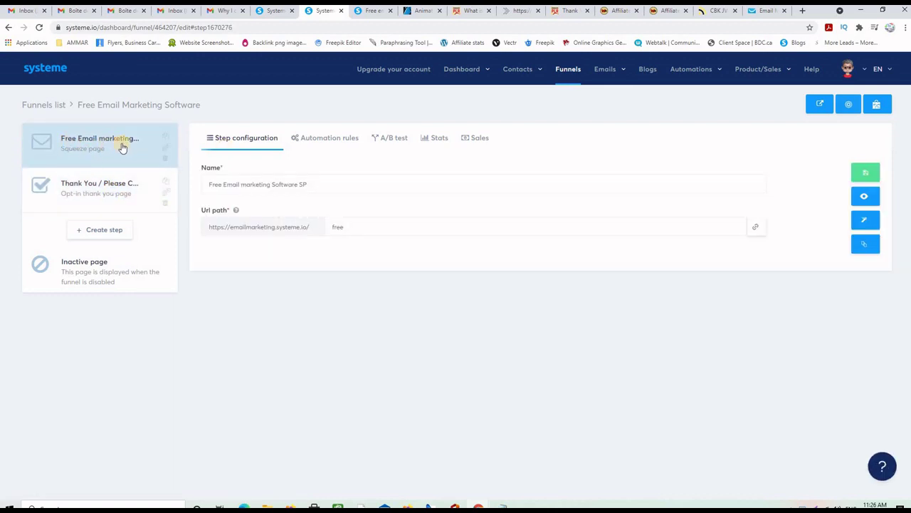
{"action": "left_click", "coordinate": [133, 200]}
{"action": "left_click", "coordinate": [860, 196]}
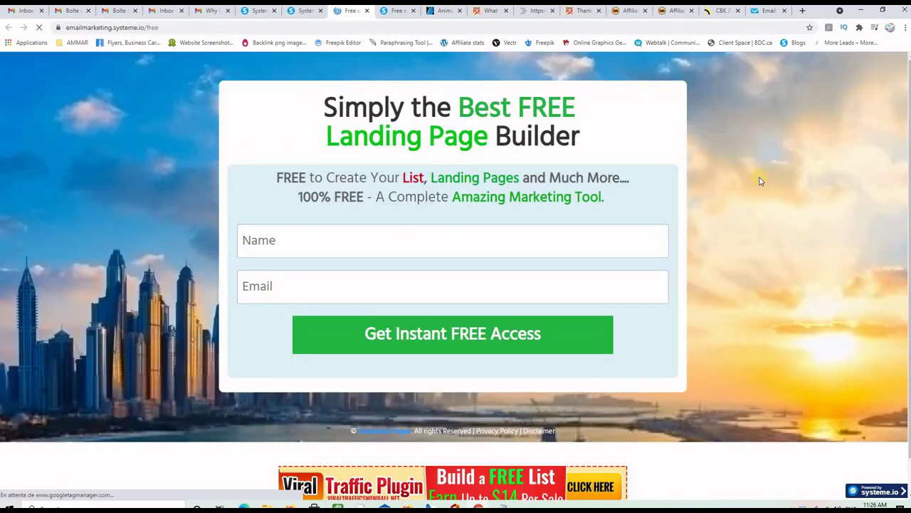
{"action": "left_click", "coordinate": [300, 10]}
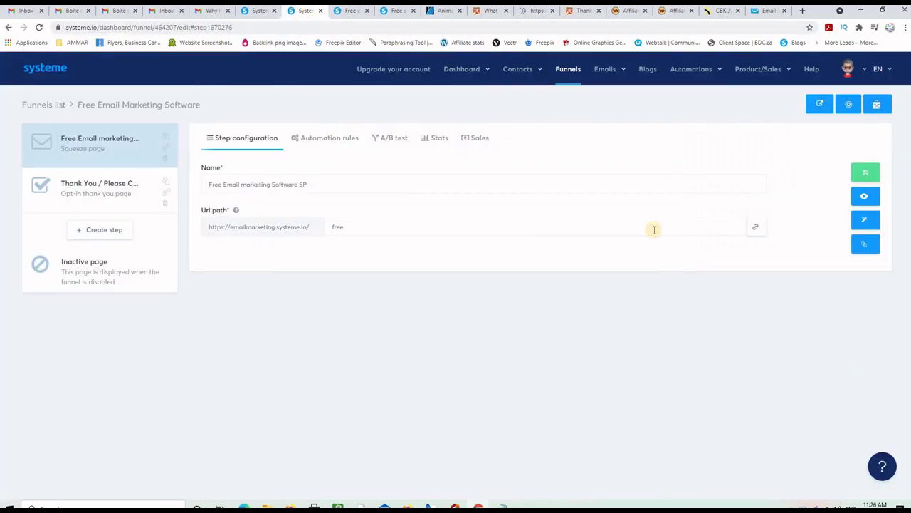
Examine the available blocks and elements for the Free Email Marketing Software squeeze page in the page editor, and exit the editor
{"action": "left_click", "coordinate": [867, 222]}
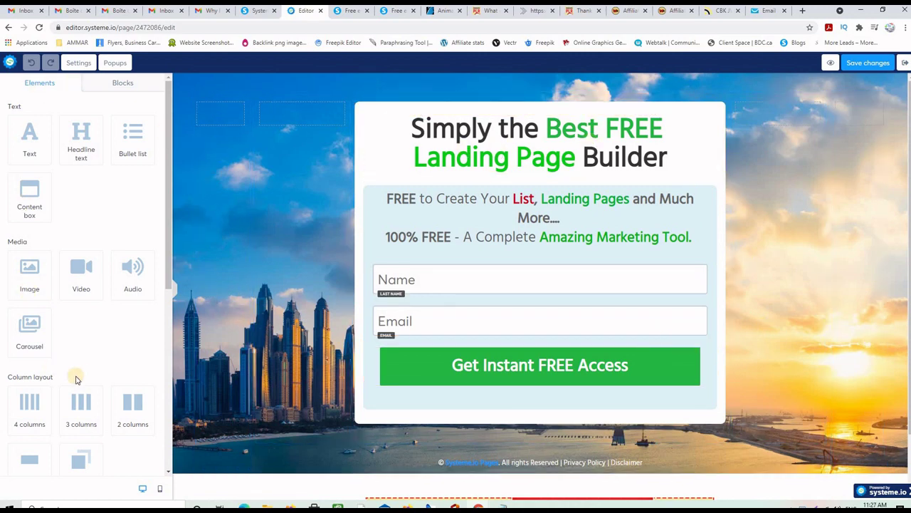
{"action": "left_click", "coordinate": [118, 84]}
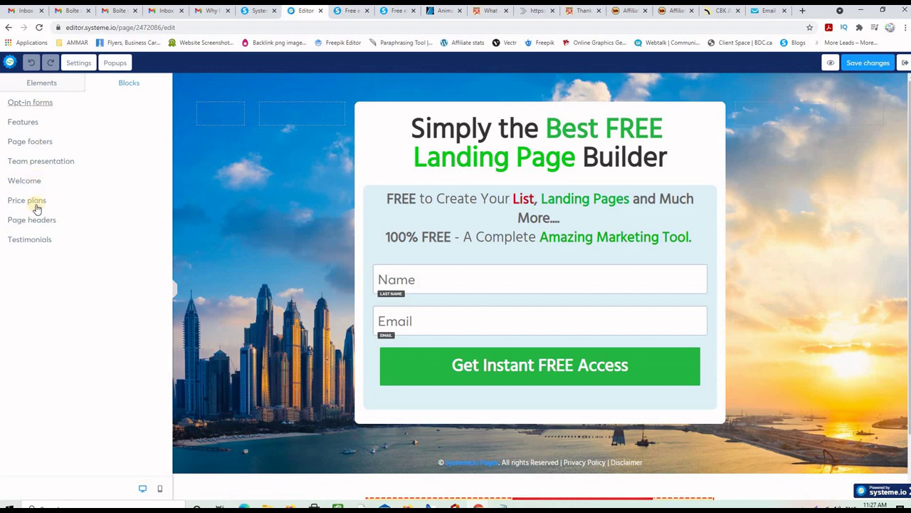
{"action": "left_click", "coordinate": [50, 82]}
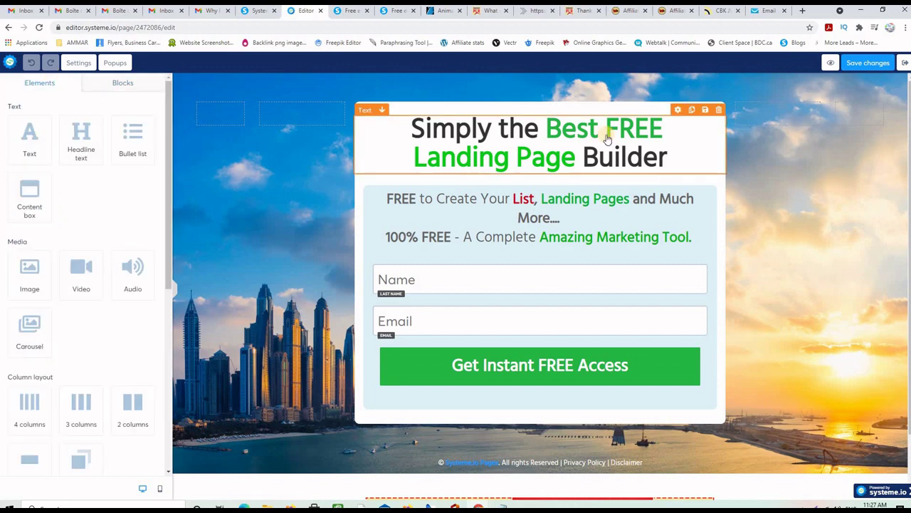
{"action": "left_click", "coordinate": [904, 62]}
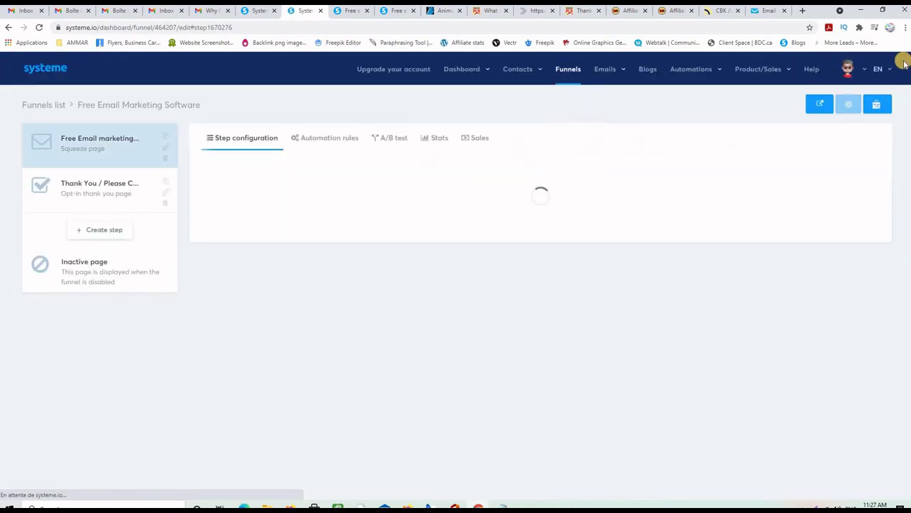
View the squeeze page of the "landing page 2" funnel in the page editor and return to the funnel
{"action": "left_click", "coordinate": [568, 71]}
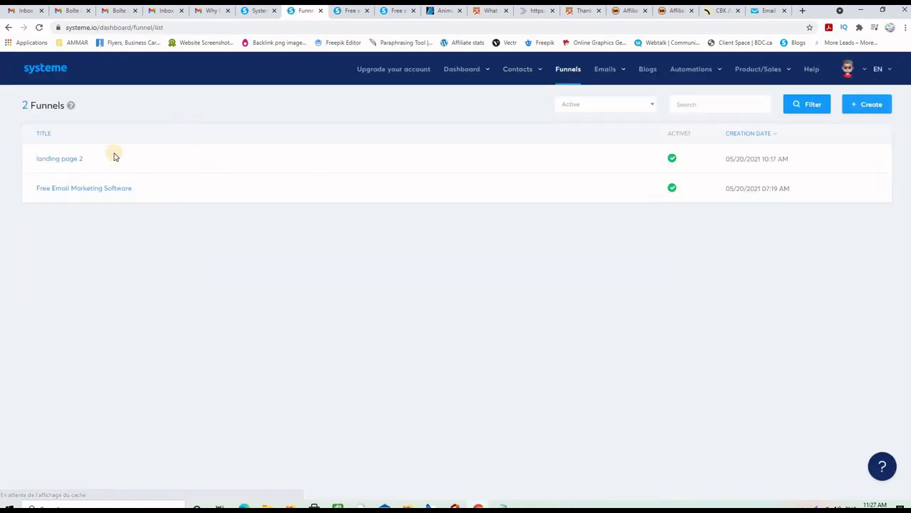
{"action": "left_click", "coordinate": [59, 159]}
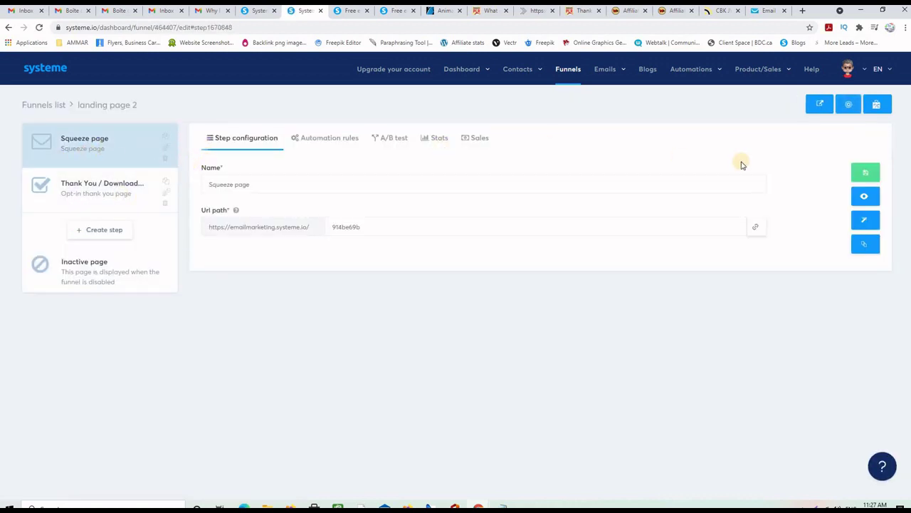
{"action": "left_click", "coordinate": [866, 221]}
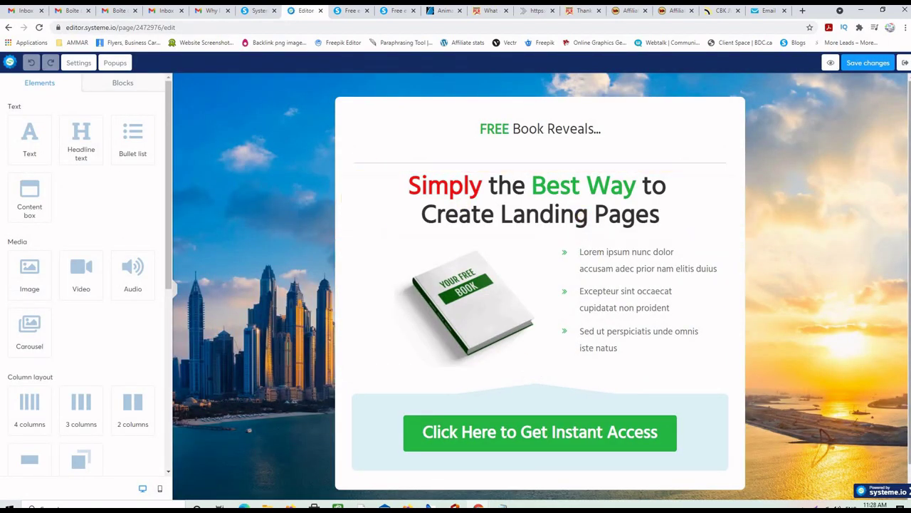
{"action": "left_click", "coordinate": [906, 63]}
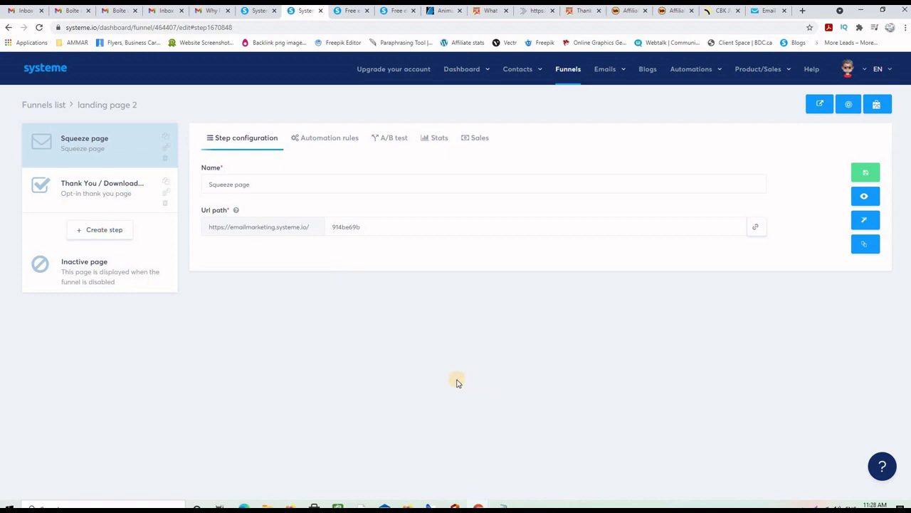
Create a new step named "BRIDGE PAGE" of type Sales page in the "landing page 2" funnel
{"action": "left_click", "coordinate": [96, 231]}
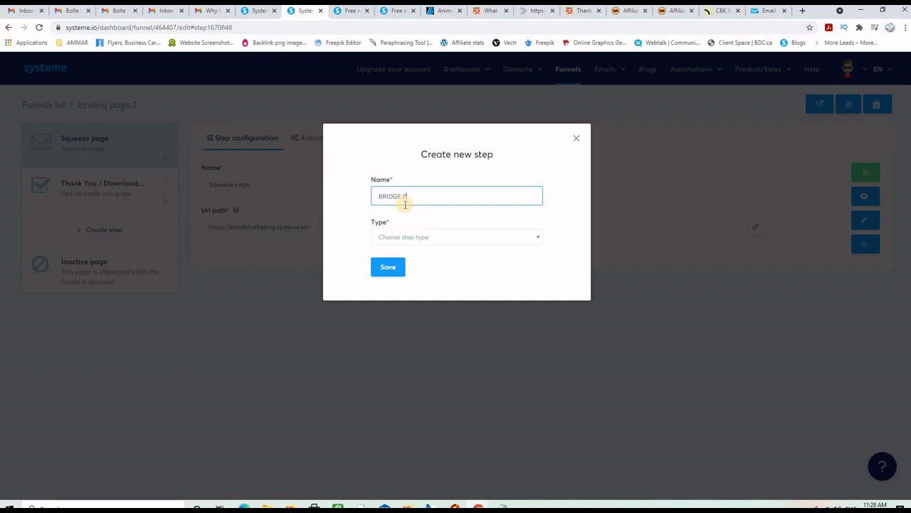
{"action": "left_click", "coordinate": [427, 238]}
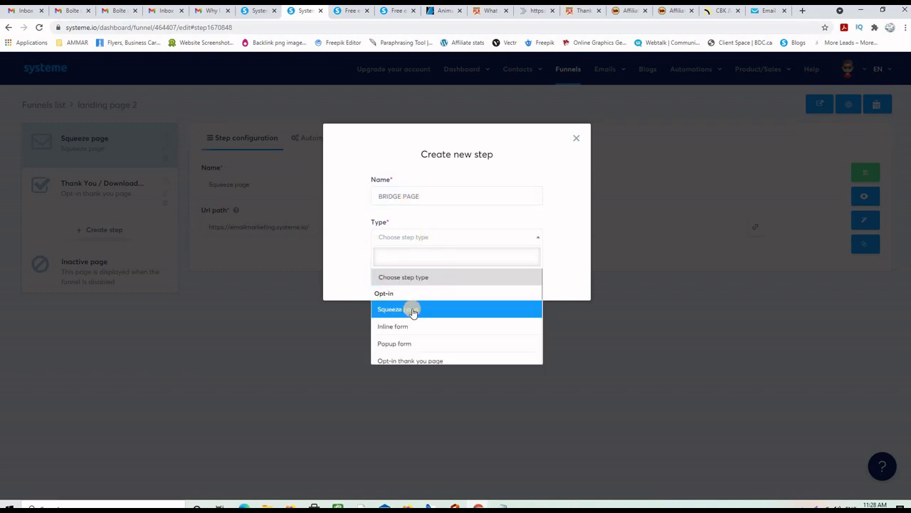
{"action": "scroll", "coordinate": [412, 310], "scroll_direction": "down", "scroll_amount": 2}
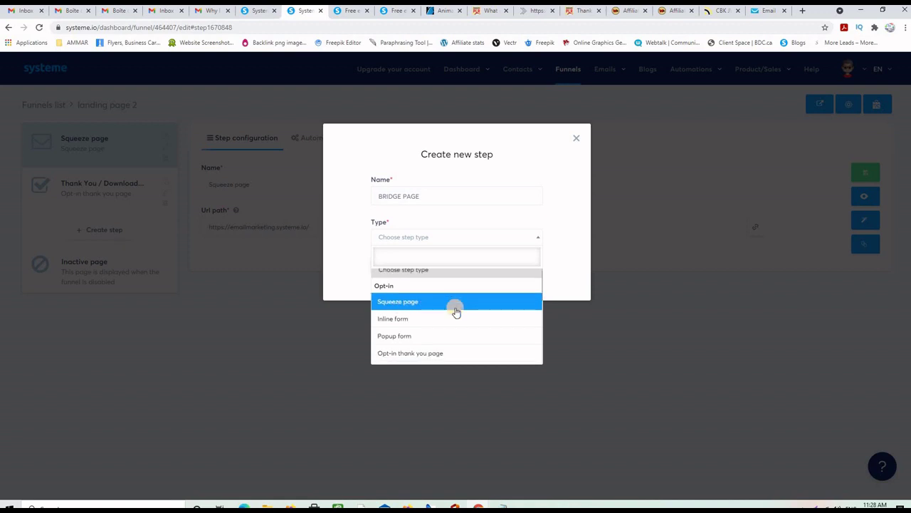
{"action": "left_click", "coordinate": [400, 348]}
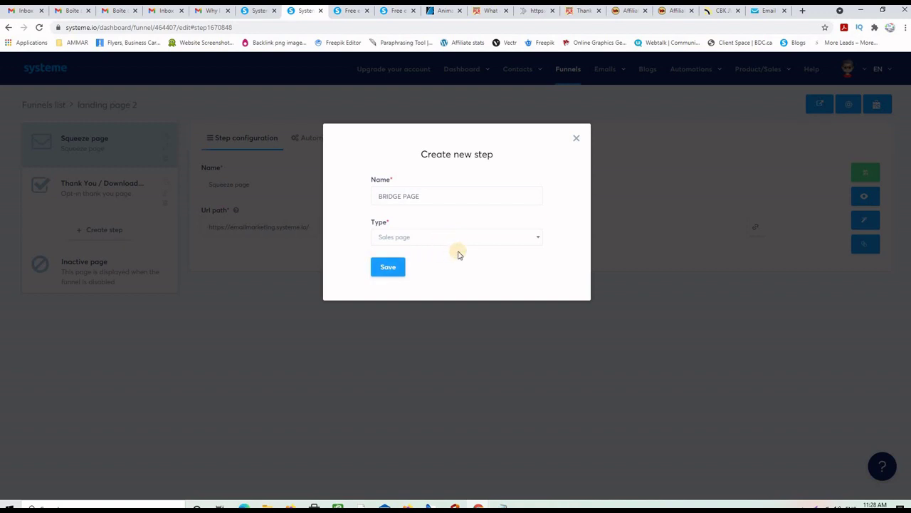
{"action": "left_click", "coordinate": [388, 269]}
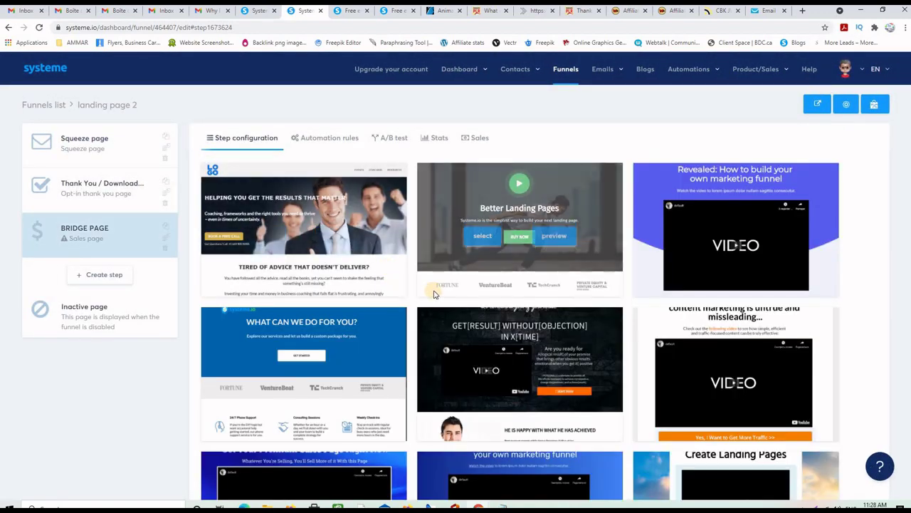
Browse the sales page templates and apply the "What can we do for you?" template to the BRIDGE PAGE step
{"action": "scroll", "coordinate": [434, 295], "scroll_direction": "down", "scroll_amount": 4}
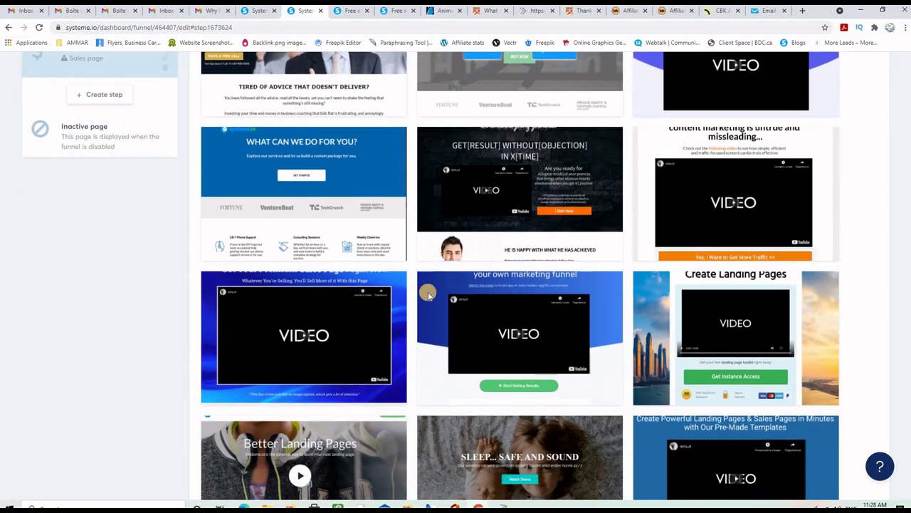
{"action": "scroll", "coordinate": [428, 295], "scroll_direction": "down", "scroll_amount": 1}
{"action": "scroll", "coordinate": [427, 295], "scroll_direction": "up", "scroll_amount": 2}
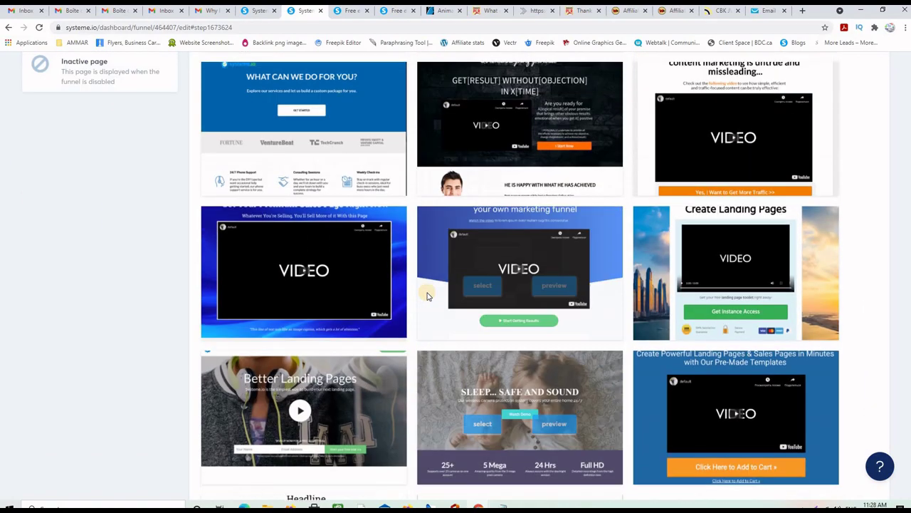
{"action": "scroll", "coordinate": [427, 295], "scroll_direction": "down", "scroll_amount": 1}
{"action": "scroll", "coordinate": [427, 295], "scroll_direction": "down", "scroll_amount": 1}
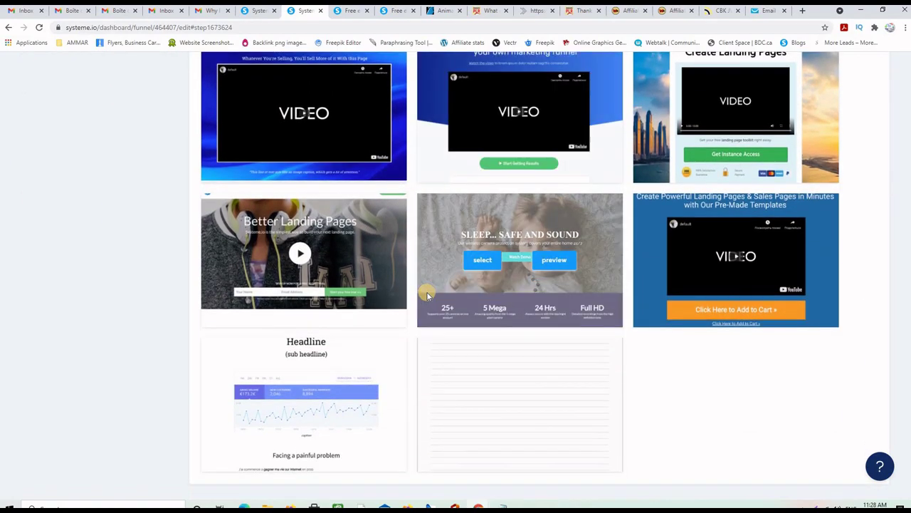
{"action": "scroll", "coordinate": [428, 294], "scroll_direction": "up", "scroll_amount": 4}
{"action": "scroll", "coordinate": [427, 295], "scroll_direction": "up", "scroll_amount": 2}
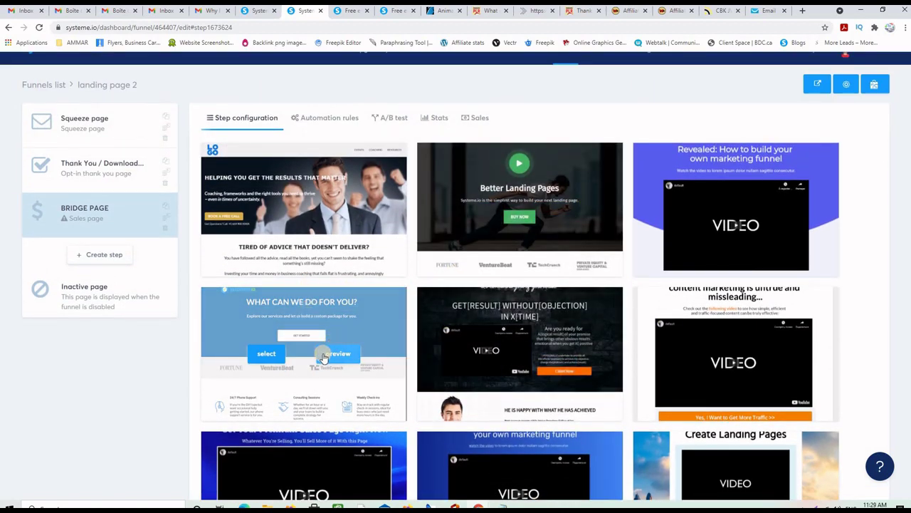
{"action": "left_click", "coordinate": [263, 356]}
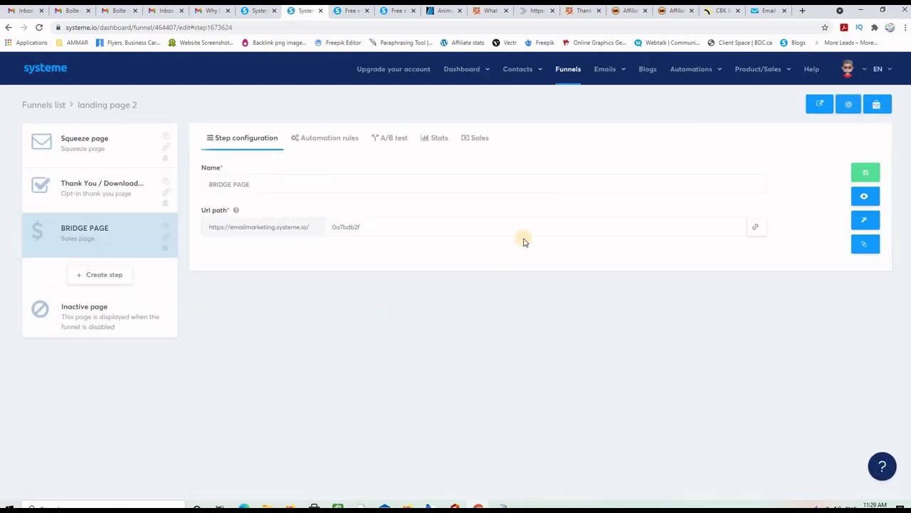
Examine the full BRIDGE PAGE layout in the page editor and return to the "landing page 2" funnel
{"action": "left_click", "coordinate": [866, 222]}
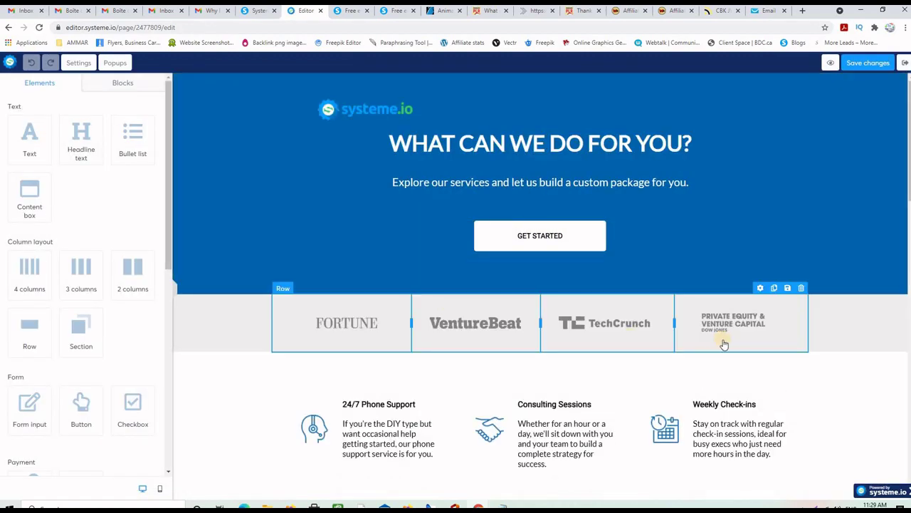
{"action": "scroll", "coordinate": [722, 343], "scroll_direction": "down", "scroll_amount": 1}
{"action": "scroll", "coordinate": [524, 152], "scroll_direction": "up", "scroll_amount": 1}
{"action": "scroll", "coordinate": [537, 256], "scroll_direction": "down", "scroll_amount": 5}
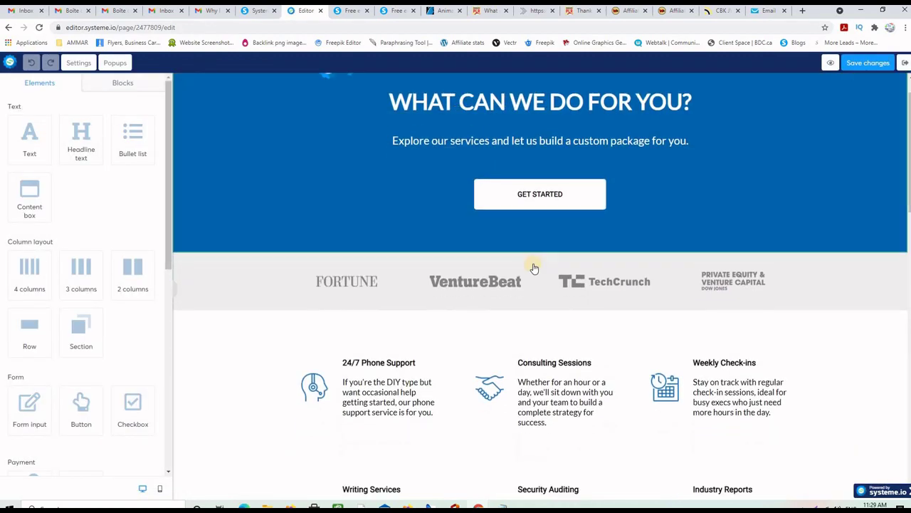
{"action": "scroll", "coordinate": [553, 272], "scroll_direction": "down", "scroll_amount": 12}
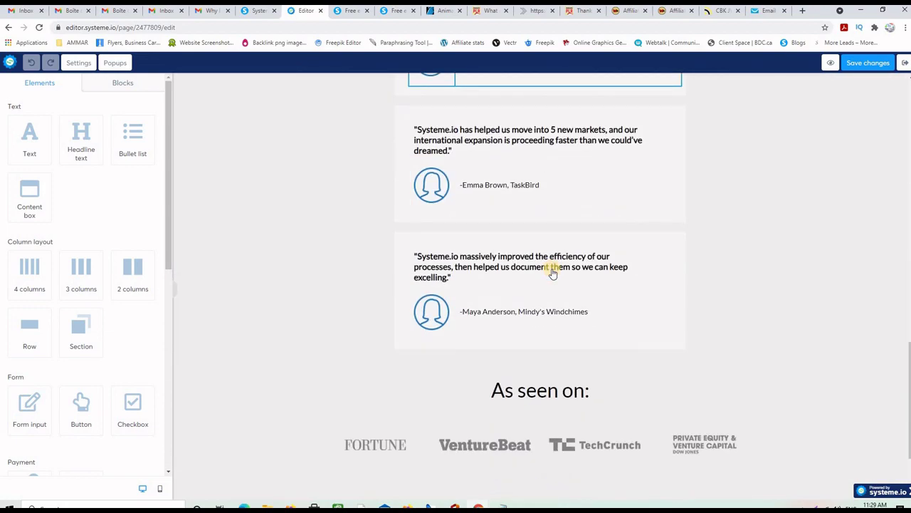
{"action": "scroll", "coordinate": [552, 272], "scroll_direction": "up", "scroll_amount": 14}
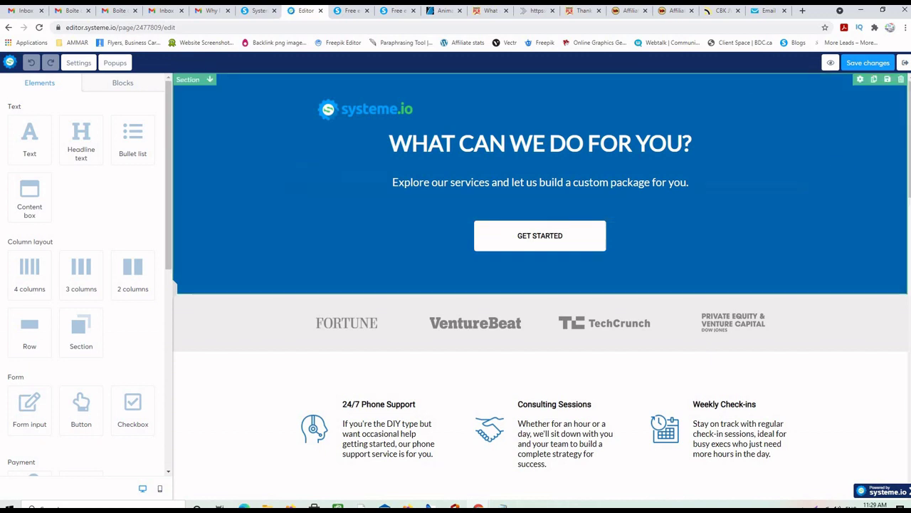
{"action": "left_click", "coordinate": [905, 64]}
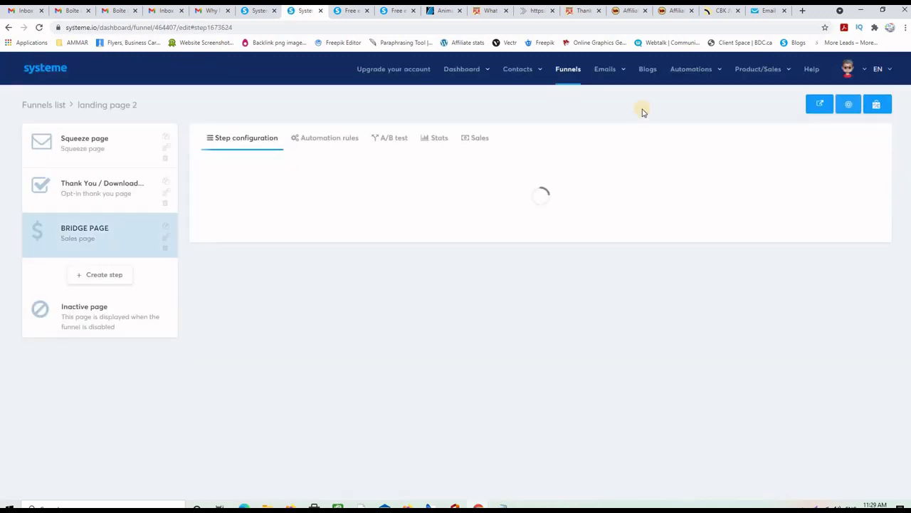
Review the Thank You / Please Confirm page of the "Free Email Marketing Software" funnel in the page editor, save it and exit
{"action": "left_click", "coordinate": [568, 70]}
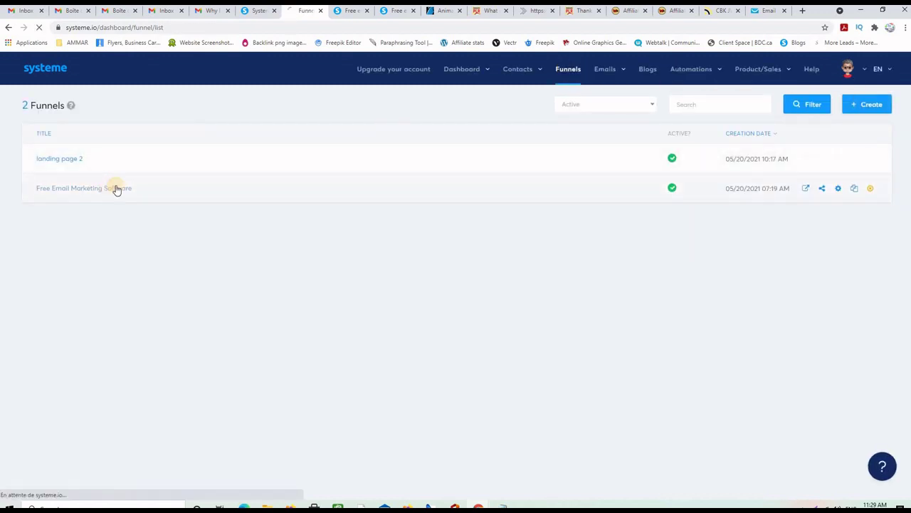
{"action": "left_click", "coordinate": [114, 187]}
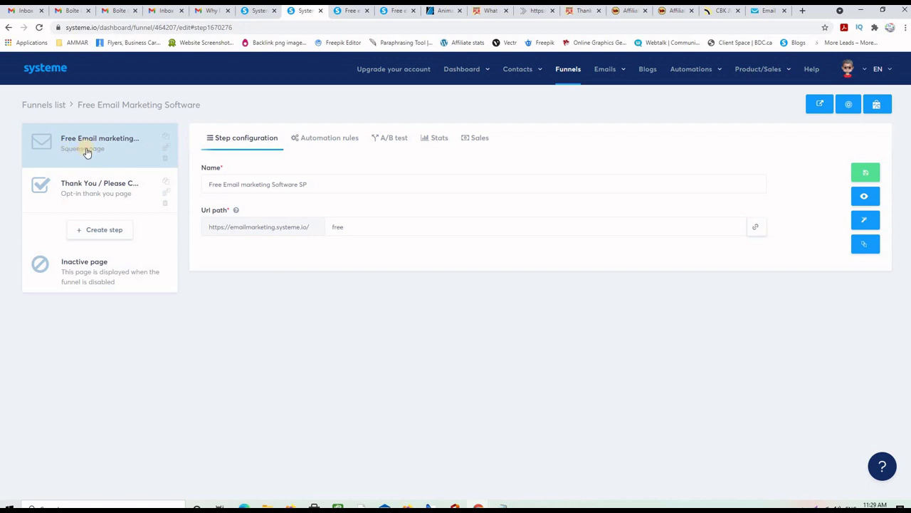
{"action": "left_click", "coordinate": [82, 193]}
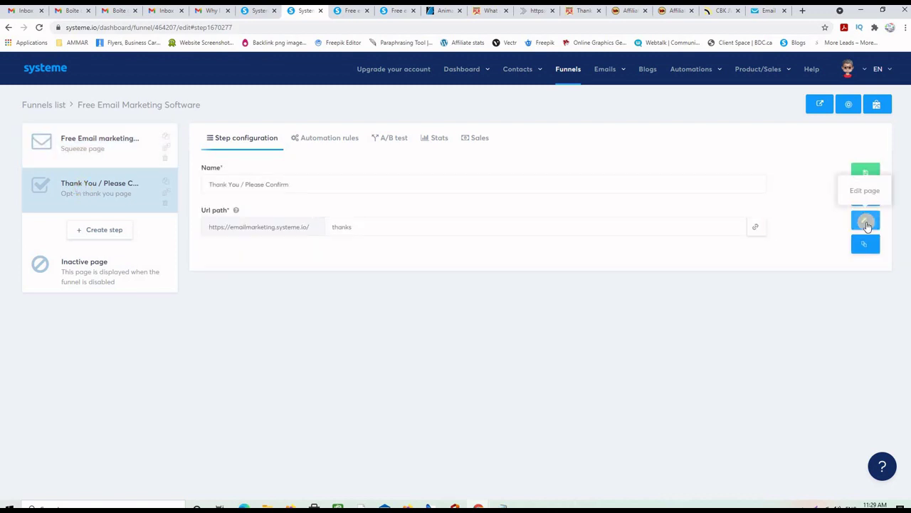
{"action": "left_click", "coordinate": [866, 222]}
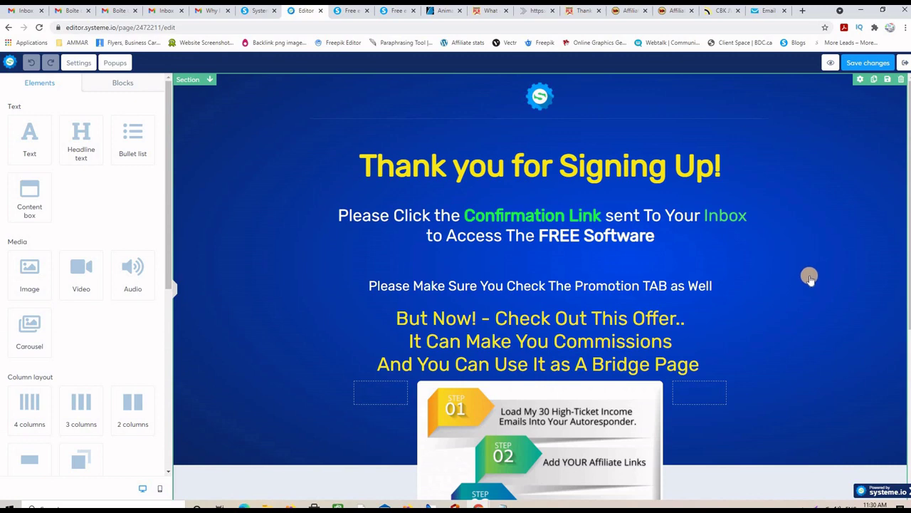
{"action": "scroll", "coordinate": [808, 279], "scroll_direction": "down", "scroll_amount": 4}
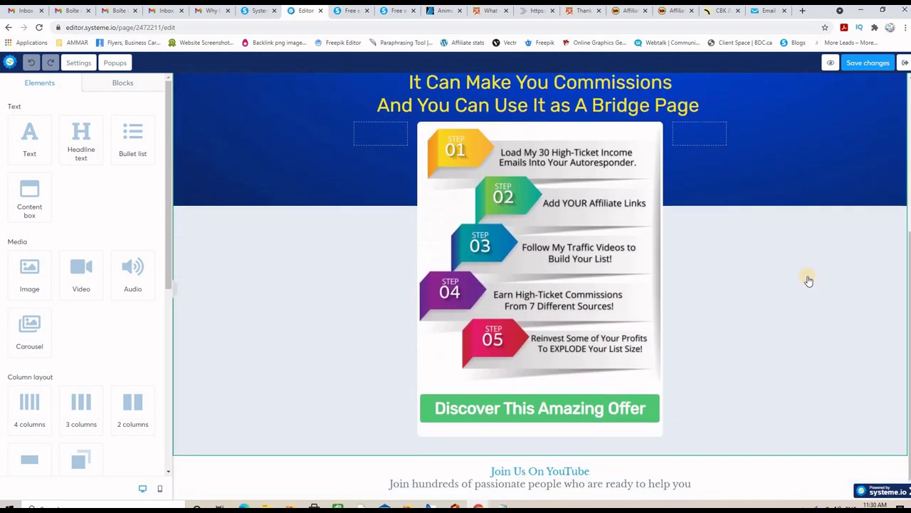
{"action": "scroll", "coordinate": [808, 281], "scroll_direction": "up", "scroll_amount": 4}
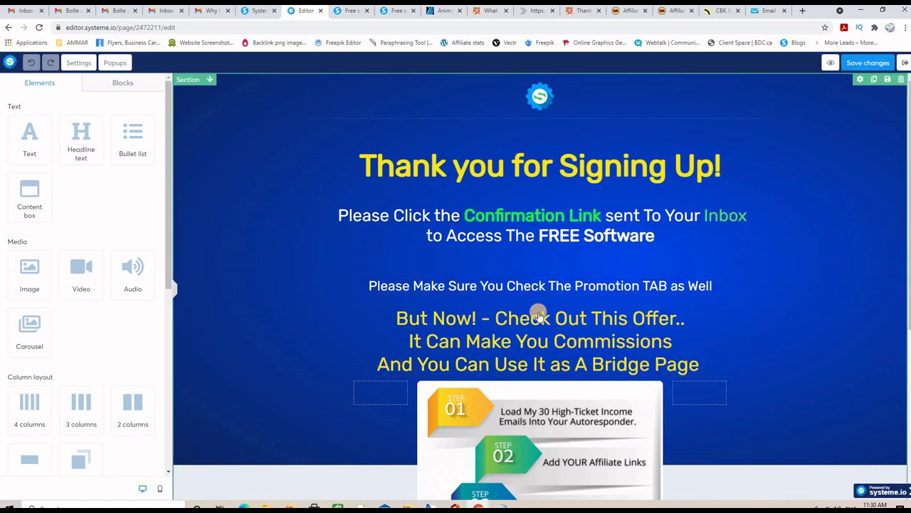
{"action": "left_click", "coordinate": [868, 64]}
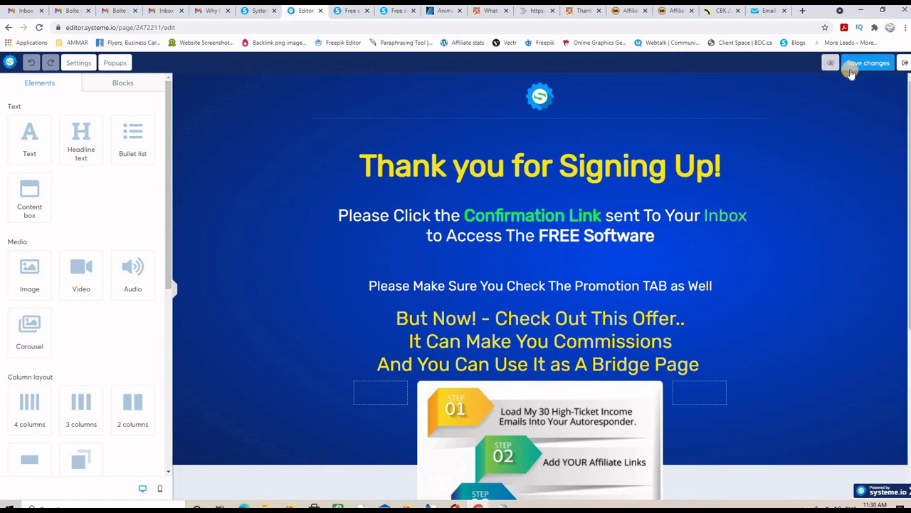
{"action": "left_click", "coordinate": [904, 64]}
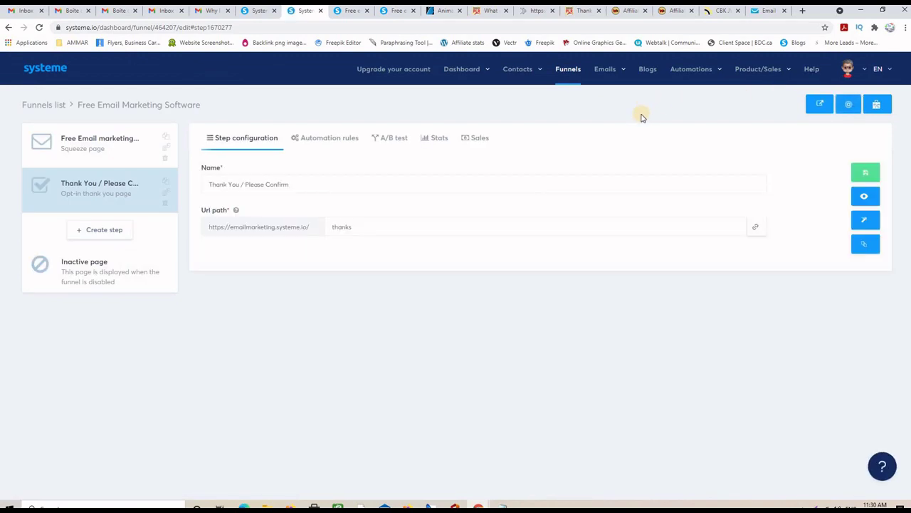
{"action": "mouse_move", "coordinate": [602, 71]}
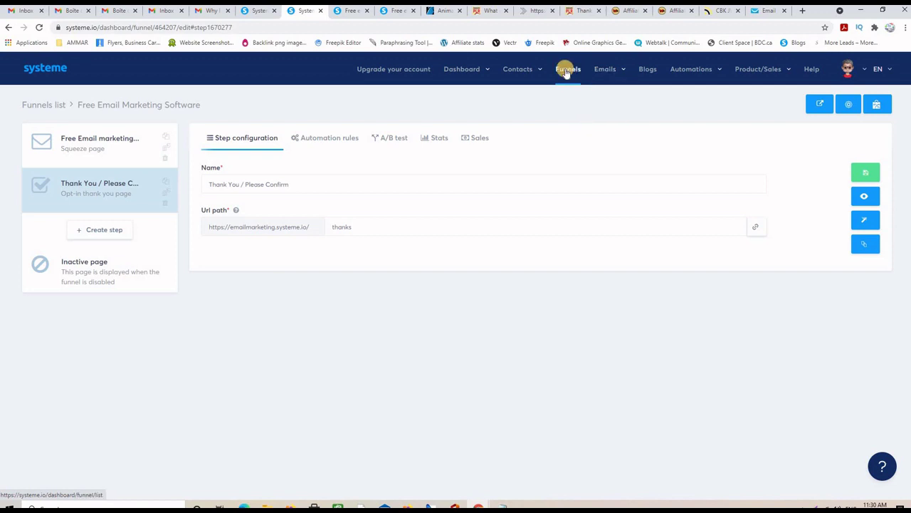
{"action": "left_click", "coordinate": [90, 151]}
{"action": "left_click", "coordinate": [88, 187]}
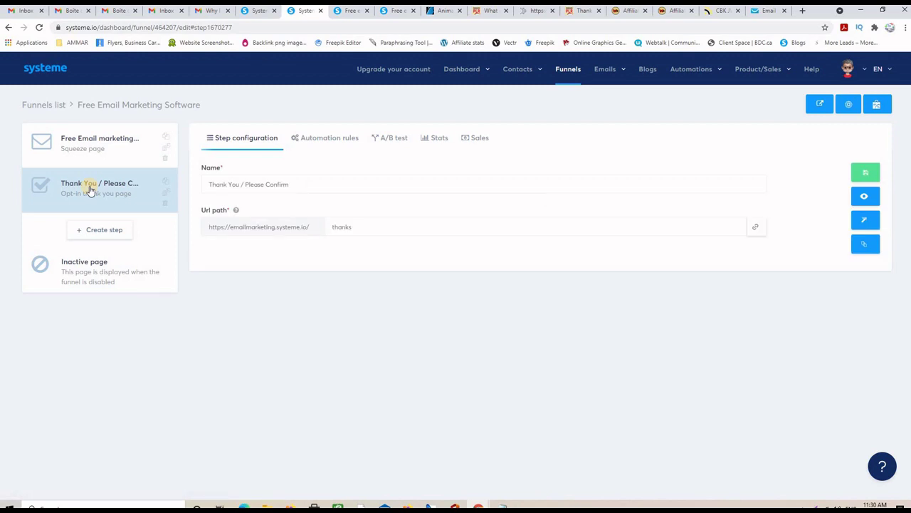
{"action": "left_click", "coordinate": [92, 145]}
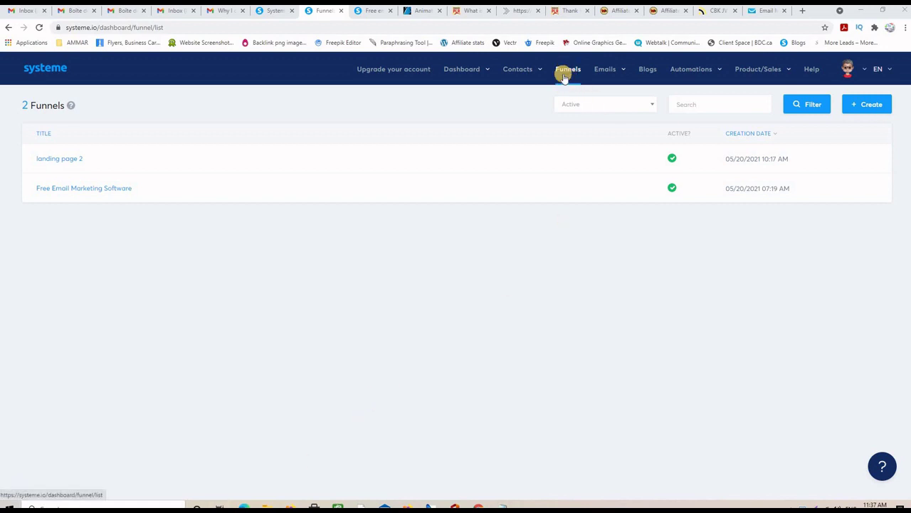
Create a new funnel named "Viral Traffic" of type Build an audience with U.S. Dollar as currency
{"action": "left_click", "coordinate": [865, 106]}
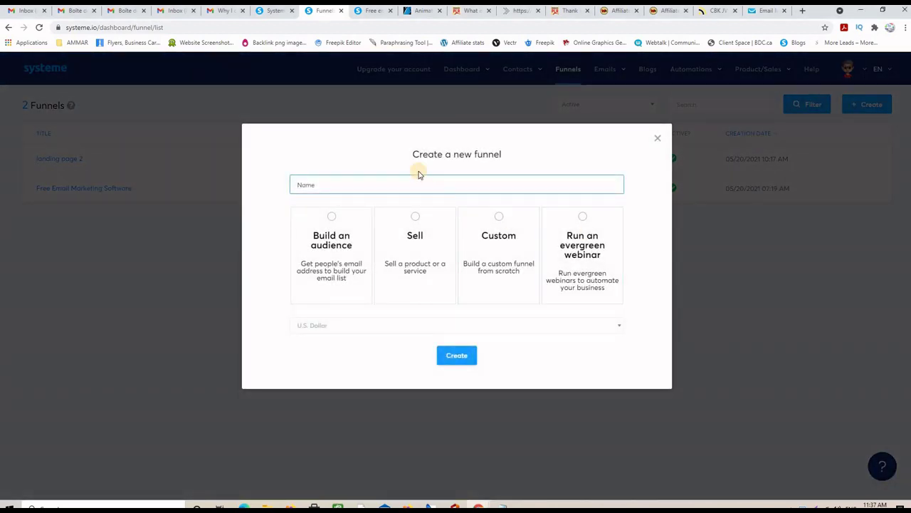
{"action": "left_click", "coordinate": [300, 187]}
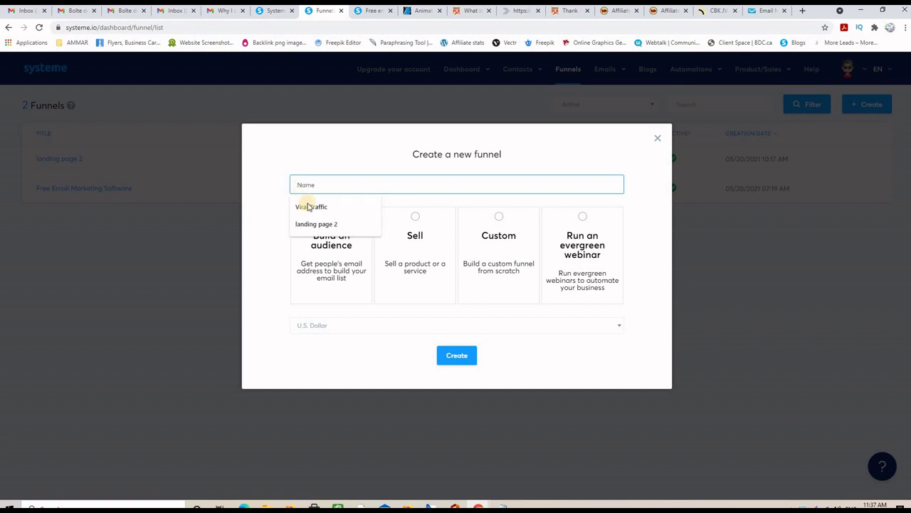
{"action": "left_click", "coordinate": [305, 207]}
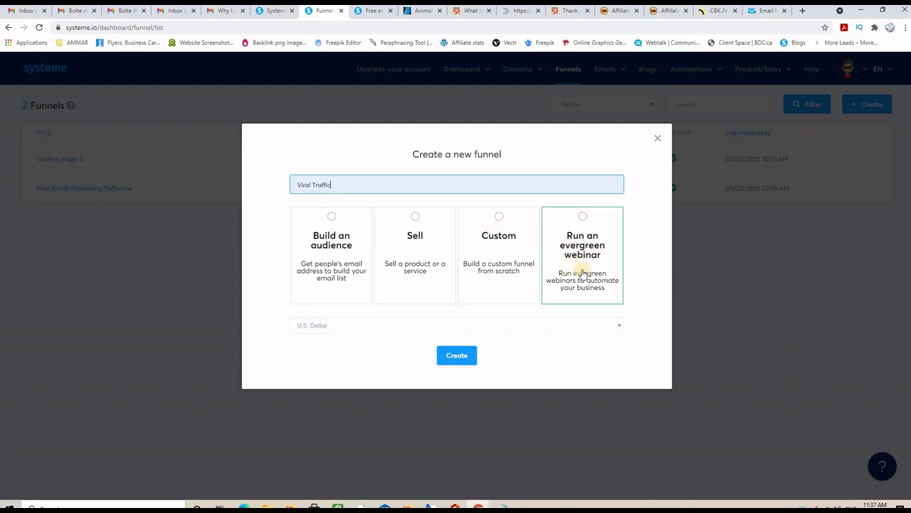
{"action": "left_click", "coordinate": [331, 218]}
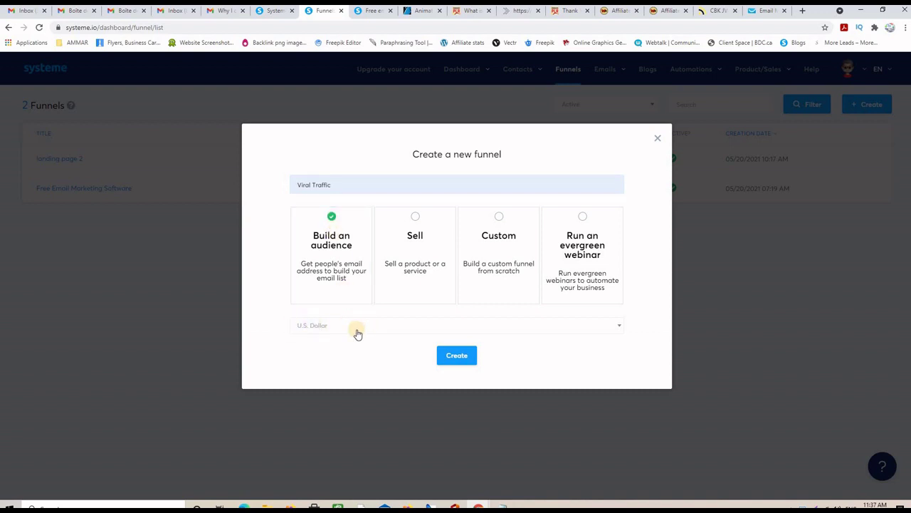
{"action": "left_click", "coordinate": [457, 355]}
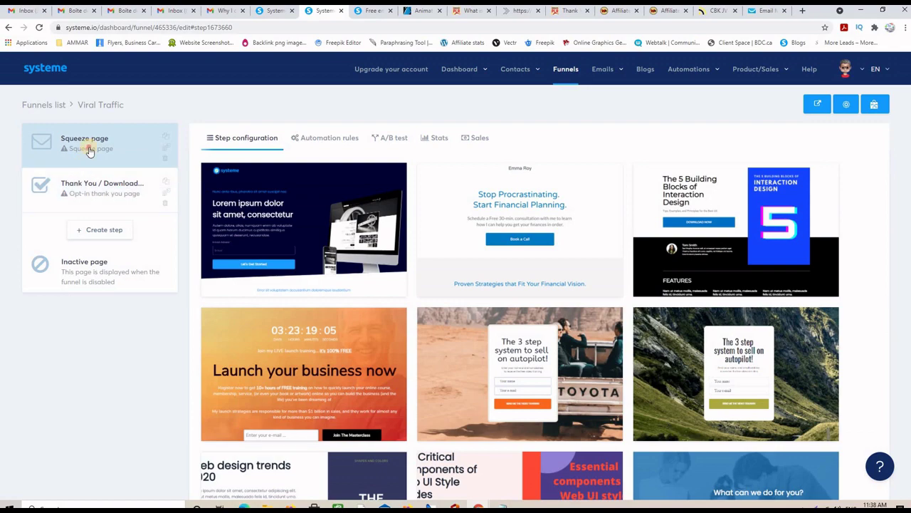
Browse the squeeze page templates and apply the "Get the free report to grow your online business fast" template to the Viral Traffic squeeze page
{"action": "left_click", "coordinate": [87, 147]}
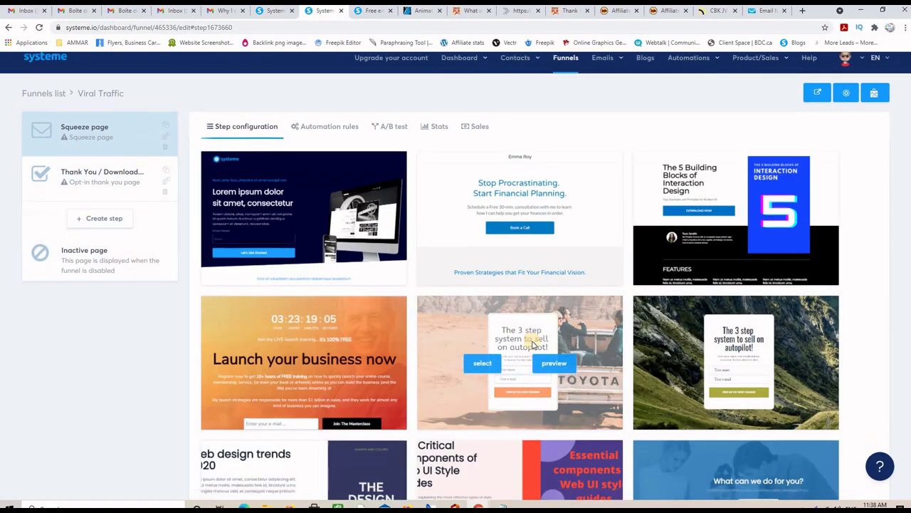
{"action": "scroll", "coordinate": [630, 345], "scroll_direction": "down", "scroll_amount": 6}
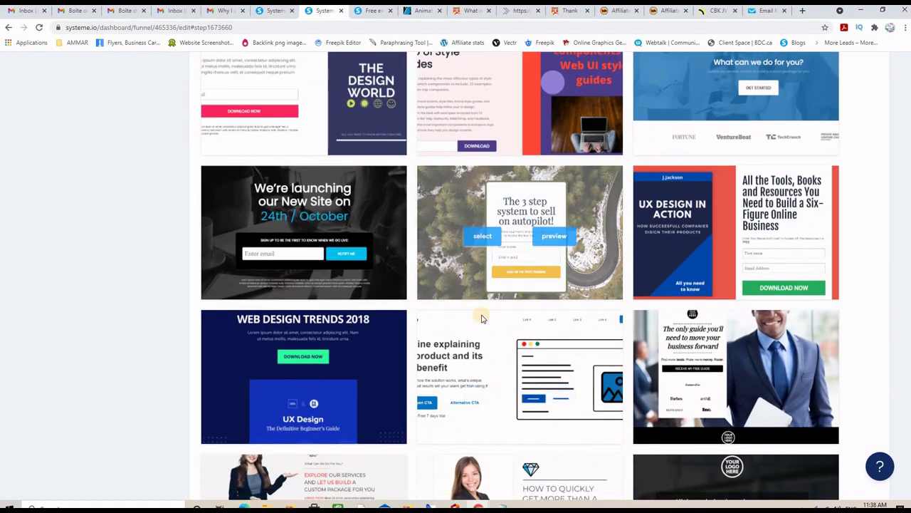
{"action": "scroll", "coordinate": [499, 321], "scroll_direction": "down", "scroll_amount": 1}
{"action": "mouse_move", "coordinate": [354, 301]}
{"action": "scroll", "coordinate": [354, 301], "scroll_direction": "up", "scroll_amount": 2}
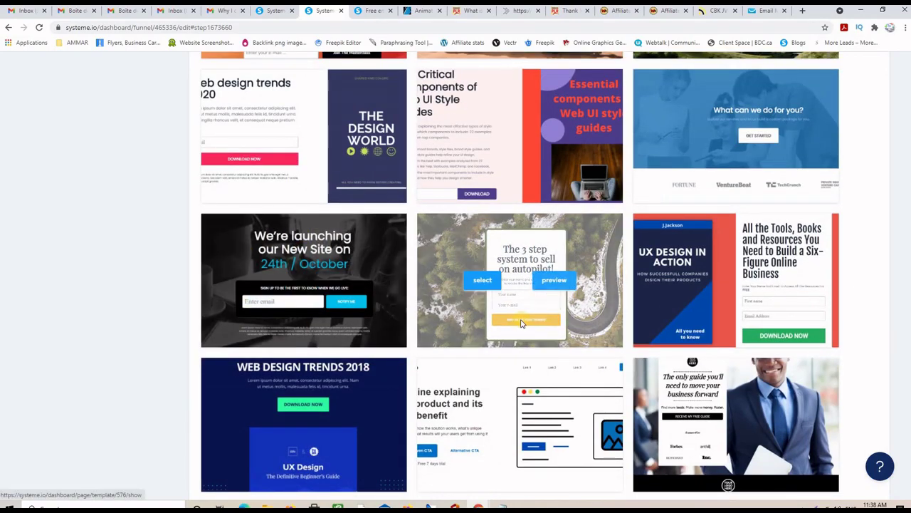
{"action": "scroll", "coordinate": [499, 320], "scroll_direction": "down", "scroll_amount": 1}
{"action": "scroll", "coordinate": [433, 366], "scroll_direction": "up", "scroll_amount": 1}
{"action": "scroll", "coordinate": [437, 365], "scroll_direction": "down", "scroll_amount": 2}
{"action": "scroll", "coordinate": [438, 365], "scroll_direction": "down", "scroll_amount": 5}
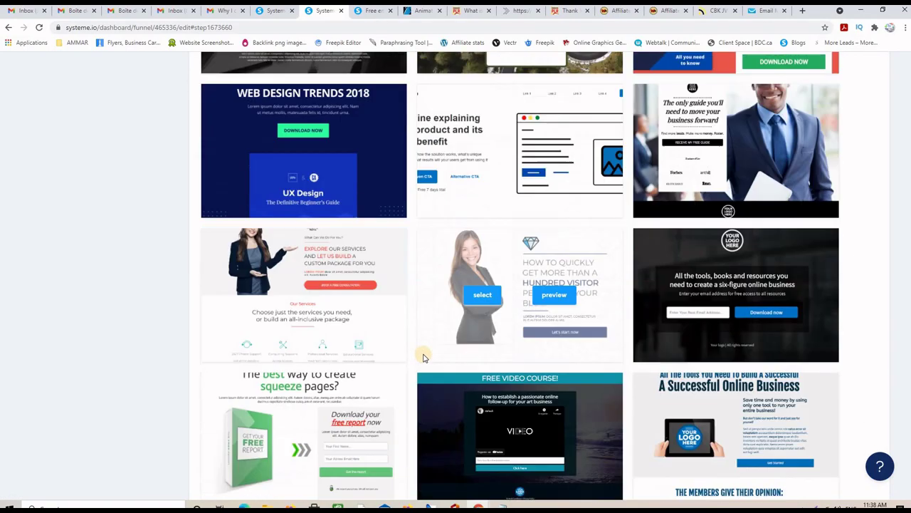
{"action": "scroll", "coordinate": [419, 354], "scroll_direction": "down", "scroll_amount": 9}
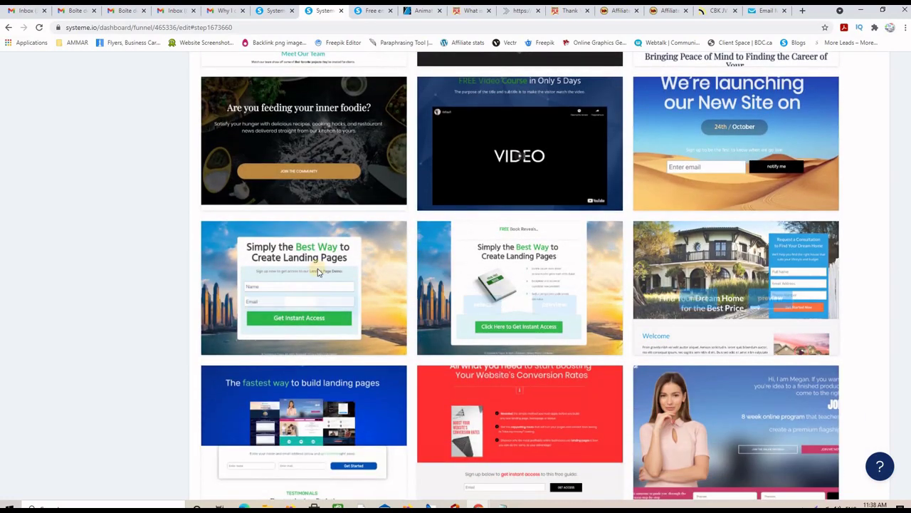
{"action": "mouse_move", "coordinate": [514, 265]}
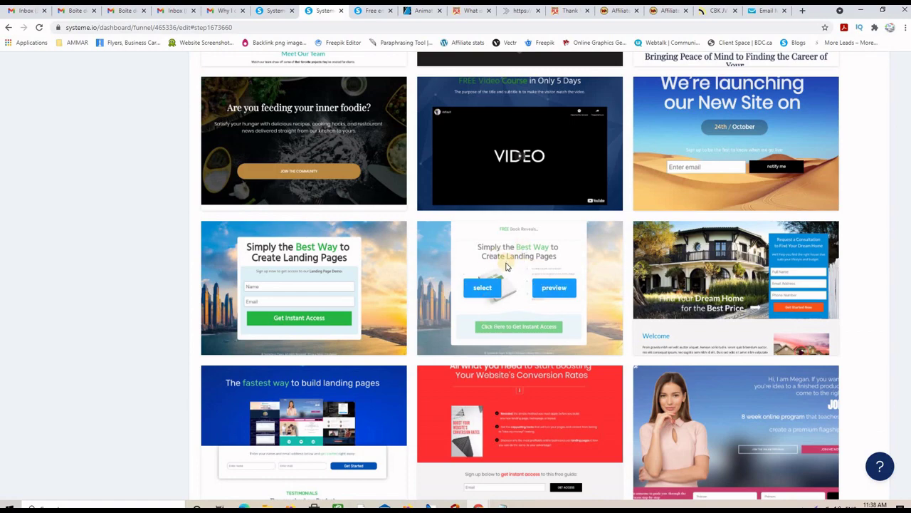
{"action": "scroll", "coordinate": [507, 266], "scroll_direction": "down", "scroll_amount": 5}
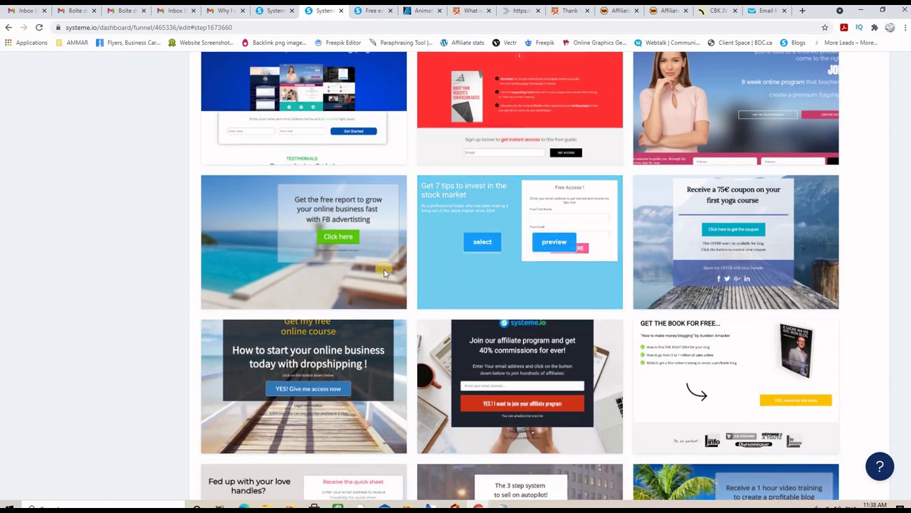
{"action": "mouse_move", "coordinate": [385, 273]}
{"action": "left_click", "coordinate": [266, 246]}
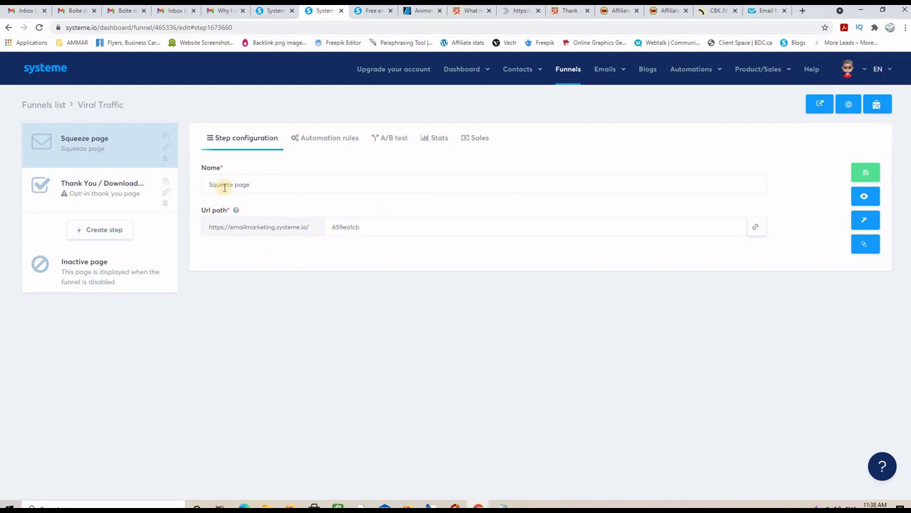
Add a video element below the content box on the Viral Traffic squeeze page, save the changes and exit the page editor
{"action": "left_click", "coordinate": [864, 222]}
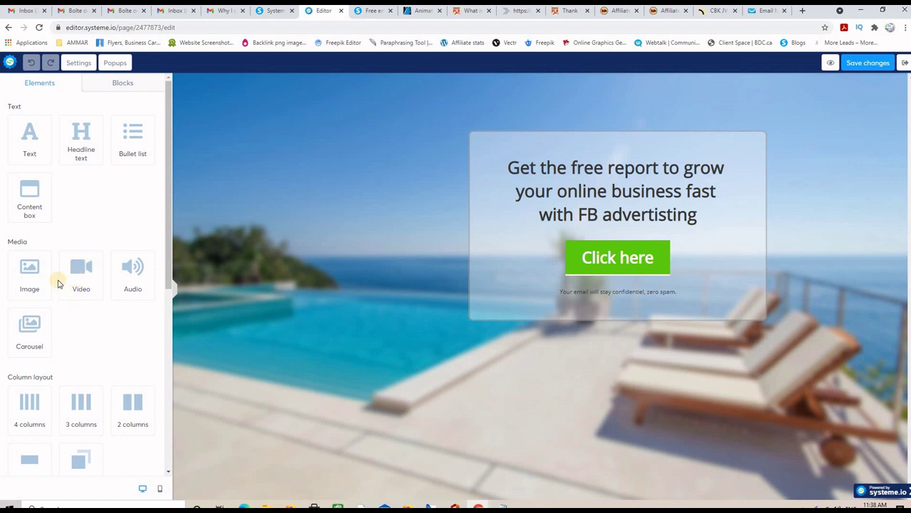
{"action": "left_click_drag", "start_coordinate": [72, 271], "coordinate": [393, 238]}
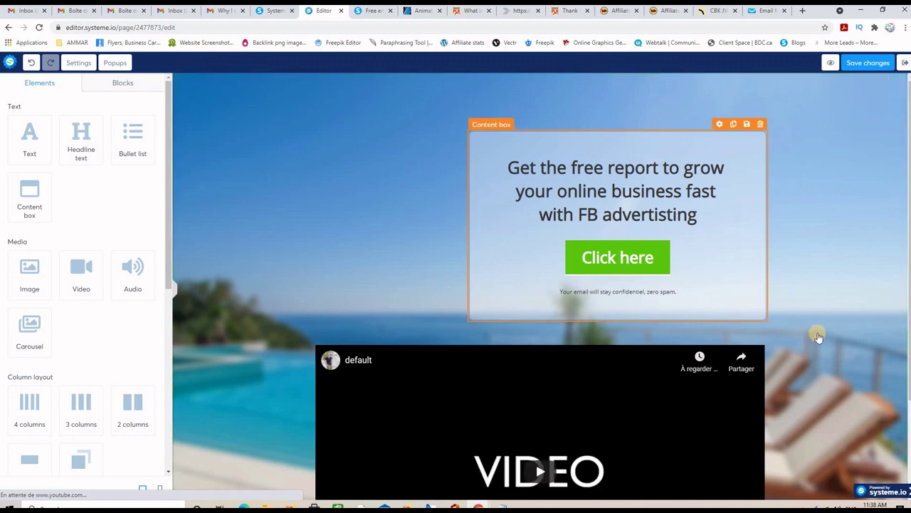
{"action": "scroll", "coordinate": [784, 341], "scroll_direction": "down", "scroll_amount": 1}
{"action": "scroll", "coordinate": [784, 342], "scroll_direction": "down", "scroll_amount": 1}
{"action": "left_click_drag", "start_coordinate": [423, 245], "coordinate": [691, 301]}
{"action": "scroll", "coordinate": [807, 325], "scroll_direction": "up", "scroll_amount": 2}
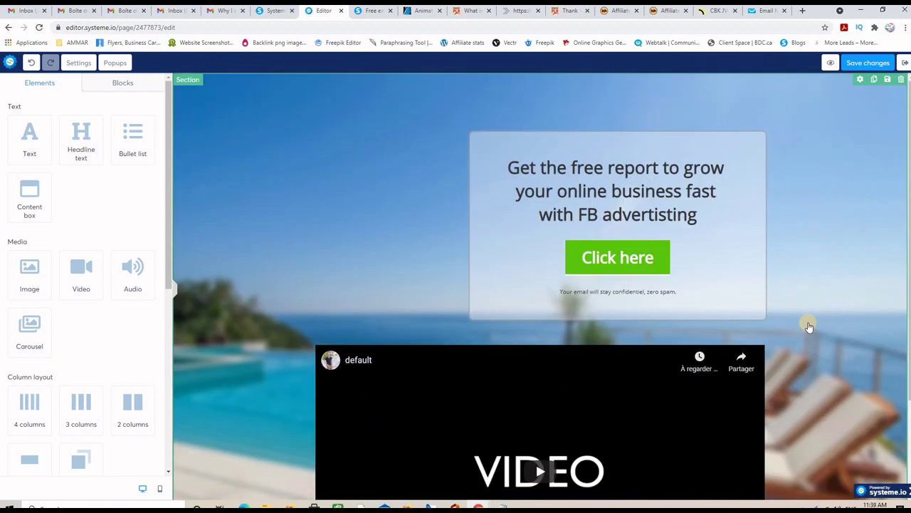
{"action": "left_click", "coordinate": [865, 63]}
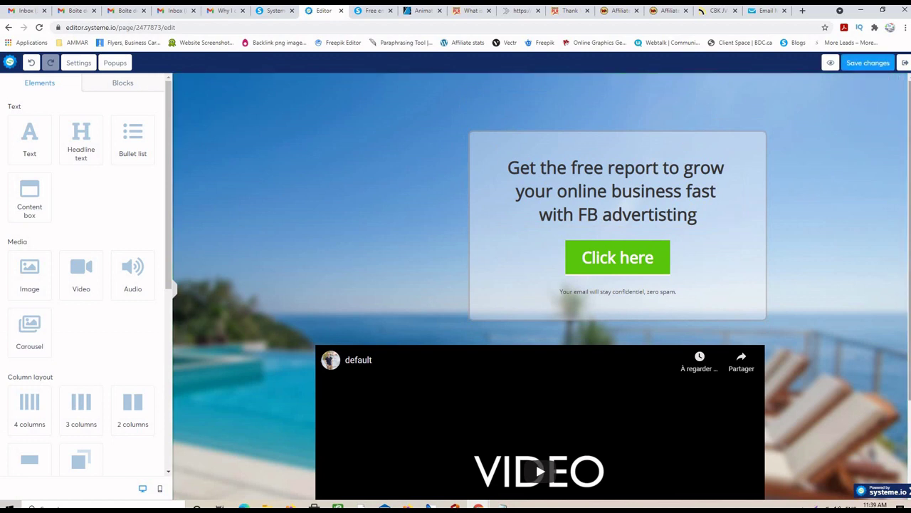
{"action": "left_click", "coordinate": [905, 66]}
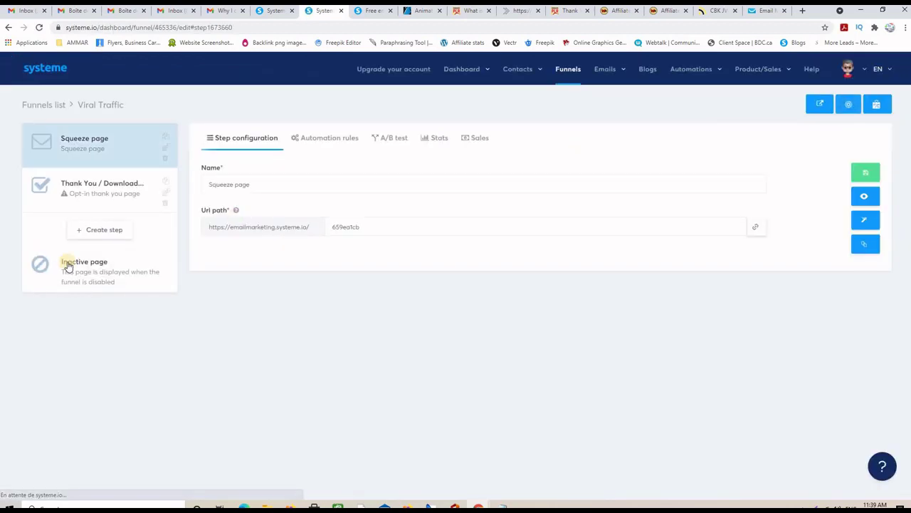
Open the Thank You / Download step of the Viral Traffic funnel
{"action": "left_click", "coordinate": [78, 192]}
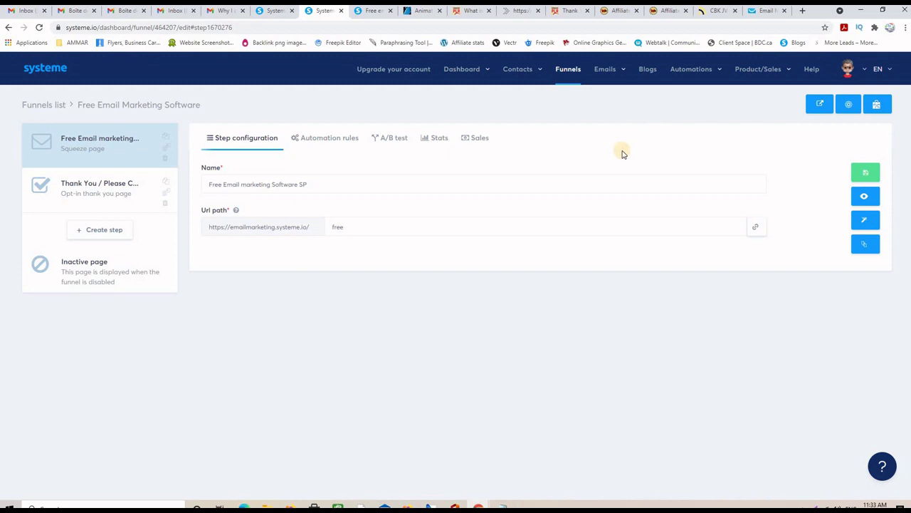
{"action": "mouse_move", "coordinate": [533, 73]}
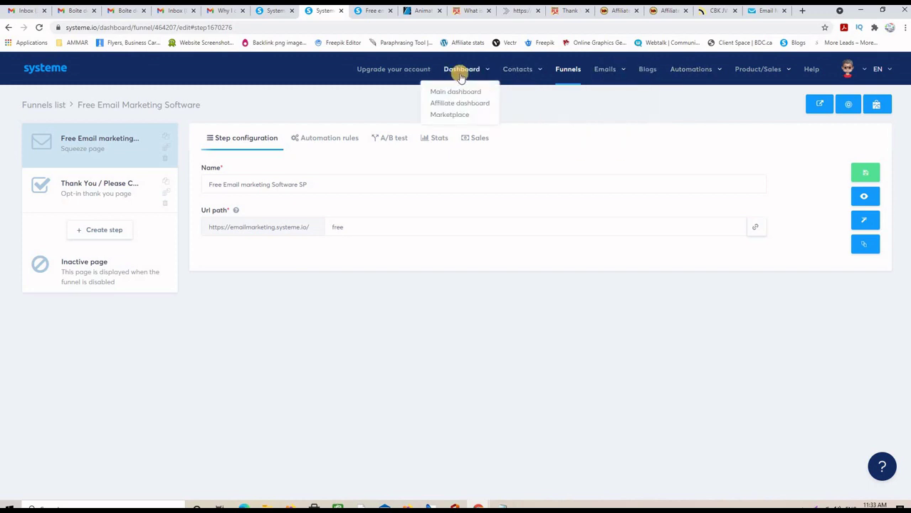